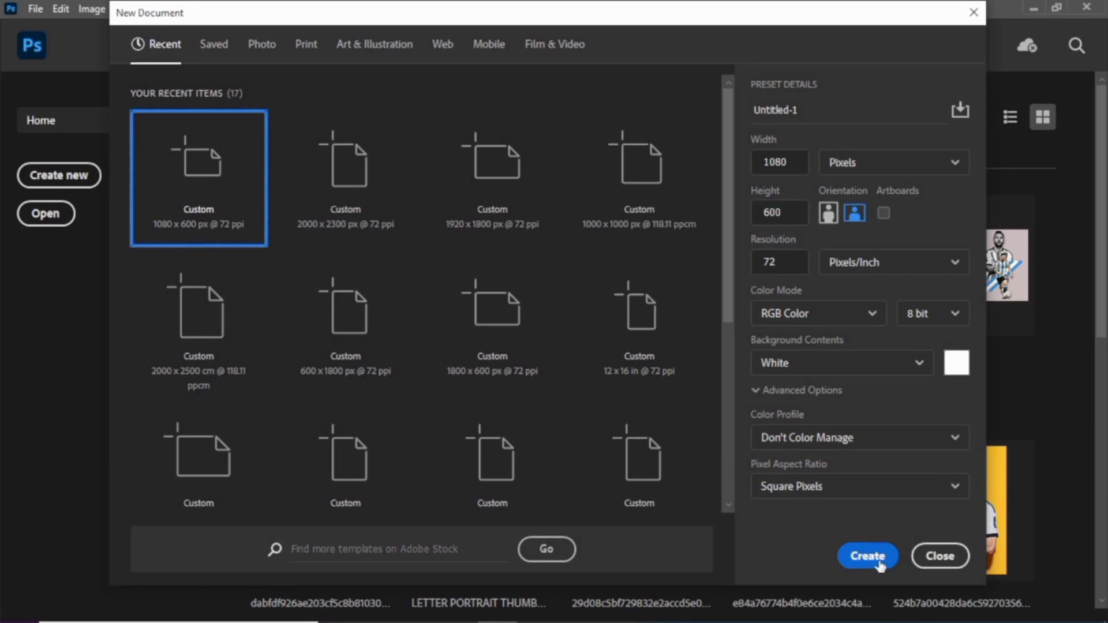
Create a 1080 × 600 px document at 72 ppi and place the turquoise two-phone mockup image from the Bandicam folder.
{"action": "left_click", "coordinate": [866, 565]}
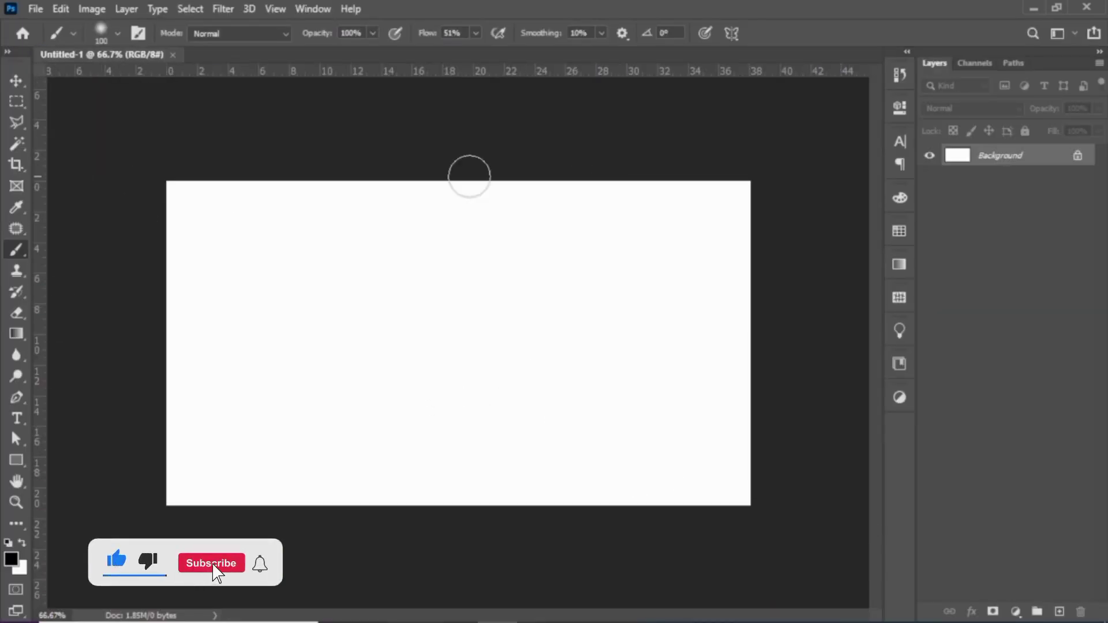
{"action": "left_click", "coordinate": [1033, 8]}
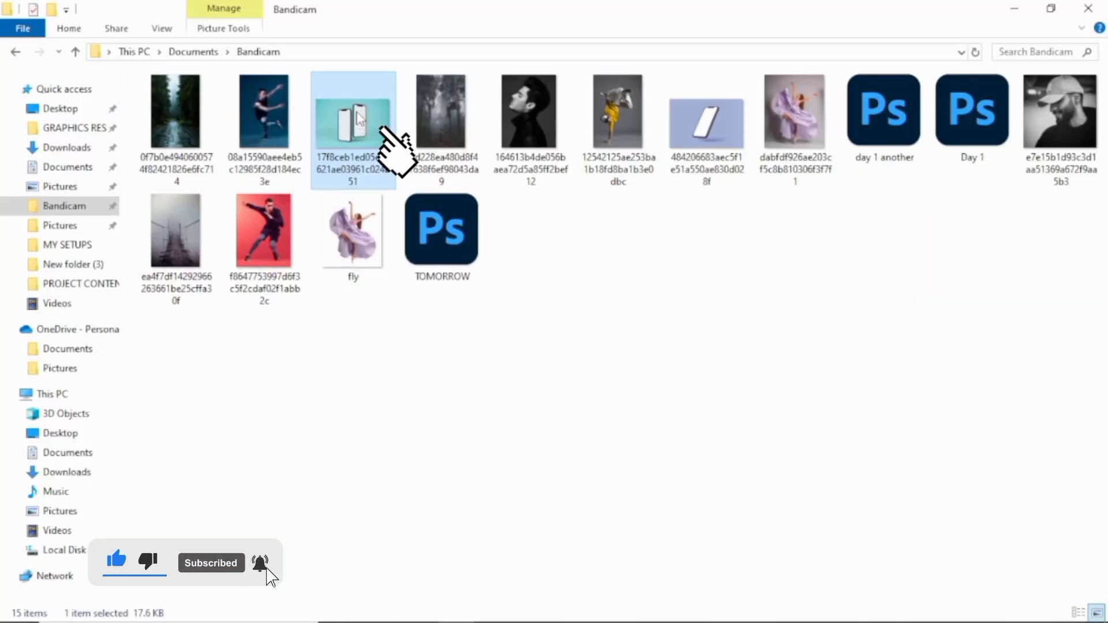
{"action": "left_click_drag", "start_coordinate": [359, 124], "coordinate": [491, 377]}
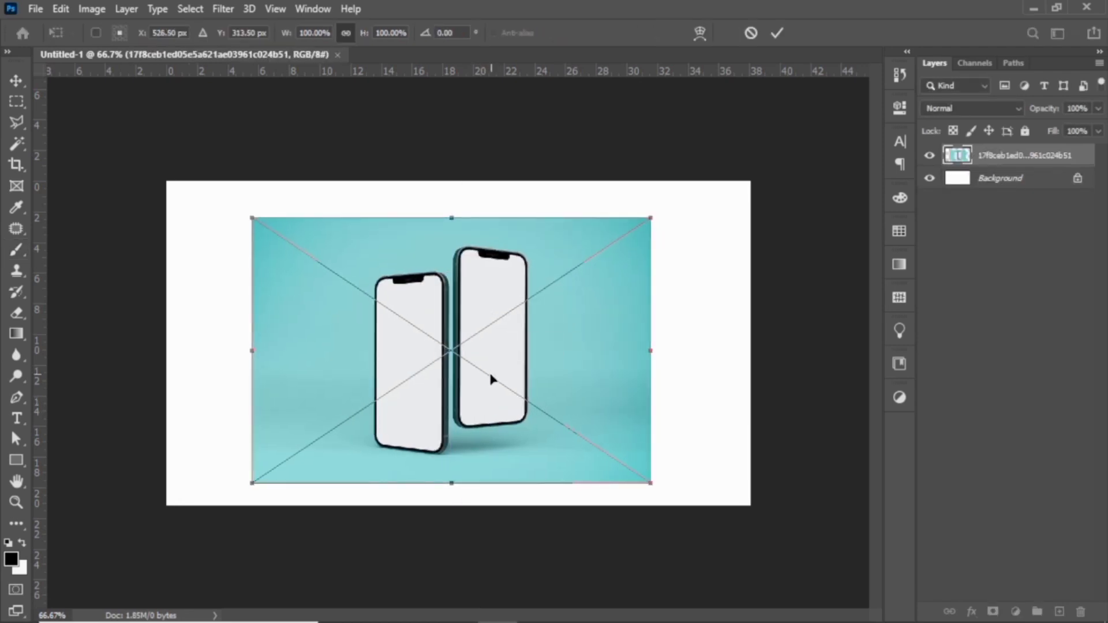
{"action": "key", "text": "Return"}
{"action": "key", "text": "b"}
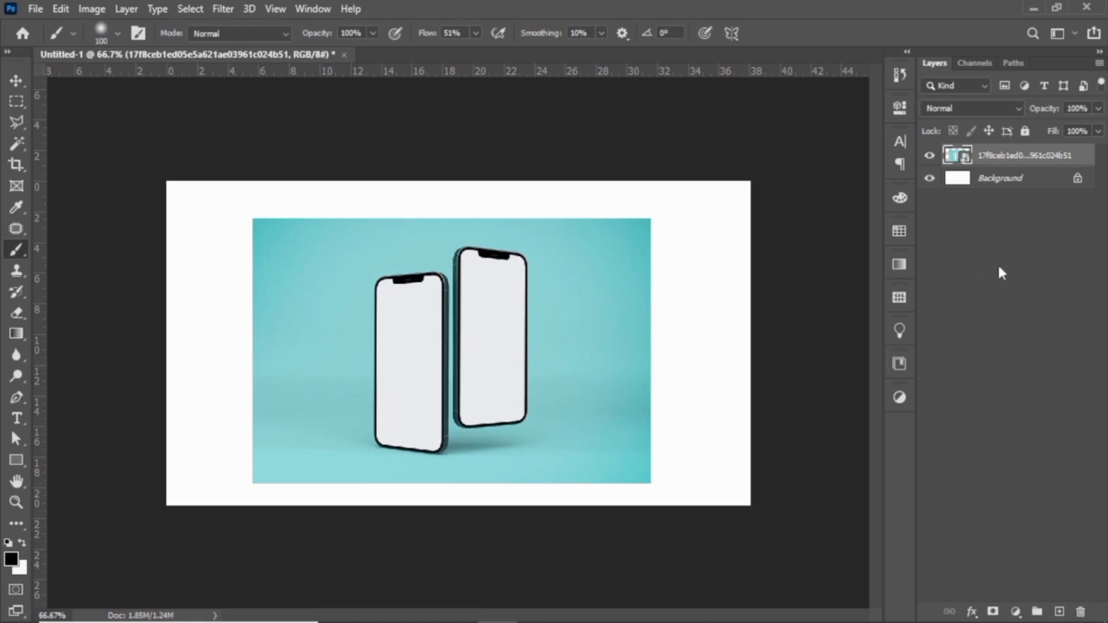
Add a solid color fill layer above the Background, using a turquoise sampled from the edge of the phone image.
{"action": "left_click", "coordinate": [1002, 181]}
{"action": "left_click", "coordinate": [1017, 612]}
{"action": "left_click", "coordinate": [1014, 328]}
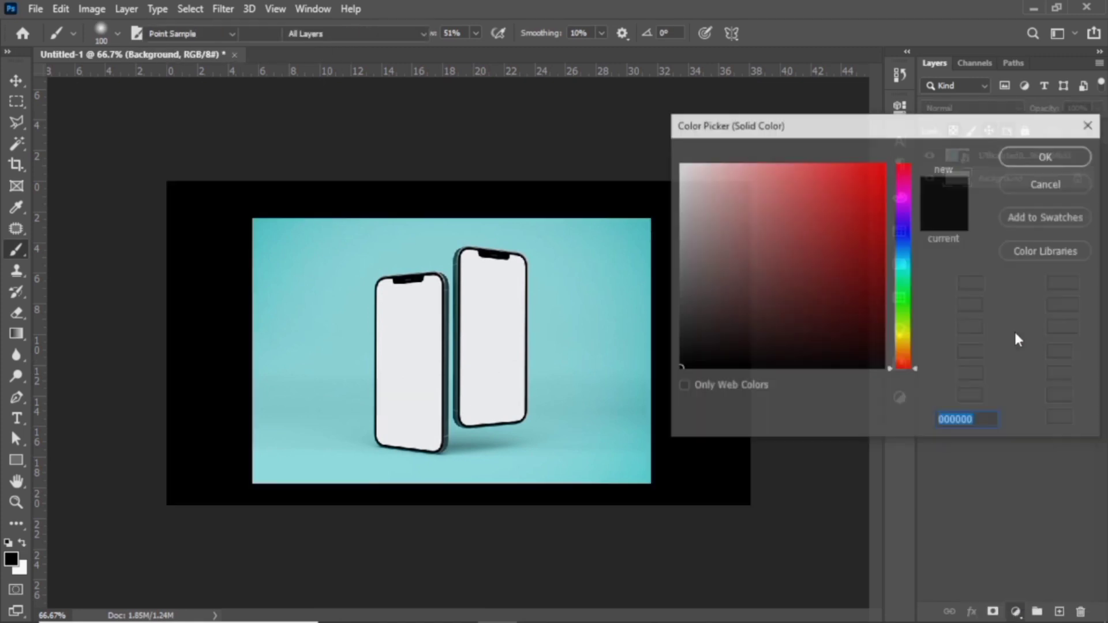
{"action": "left_click", "coordinate": [643, 239]}
{"action": "left_click", "coordinate": [1021, 155]}
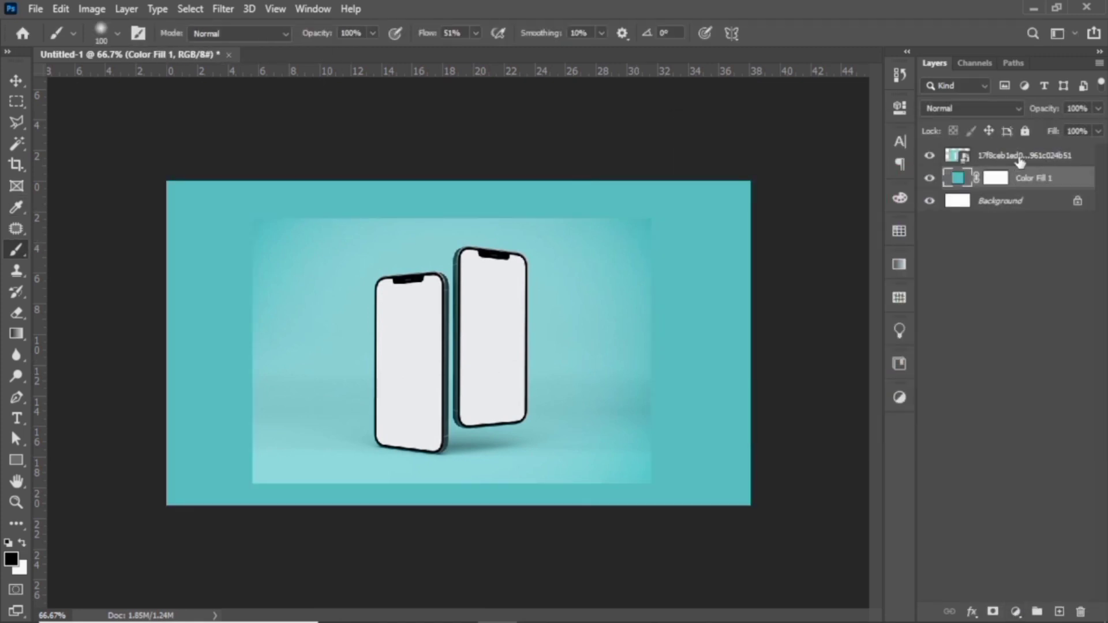
Add a layer mask to the phone image and blend its edges into the background with a 100 px soft black brush at 91% flow.
{"action": "left_click", "coordinate": [1021, 157]}
{"action": "left_click", "coordinate": [992, 612]}
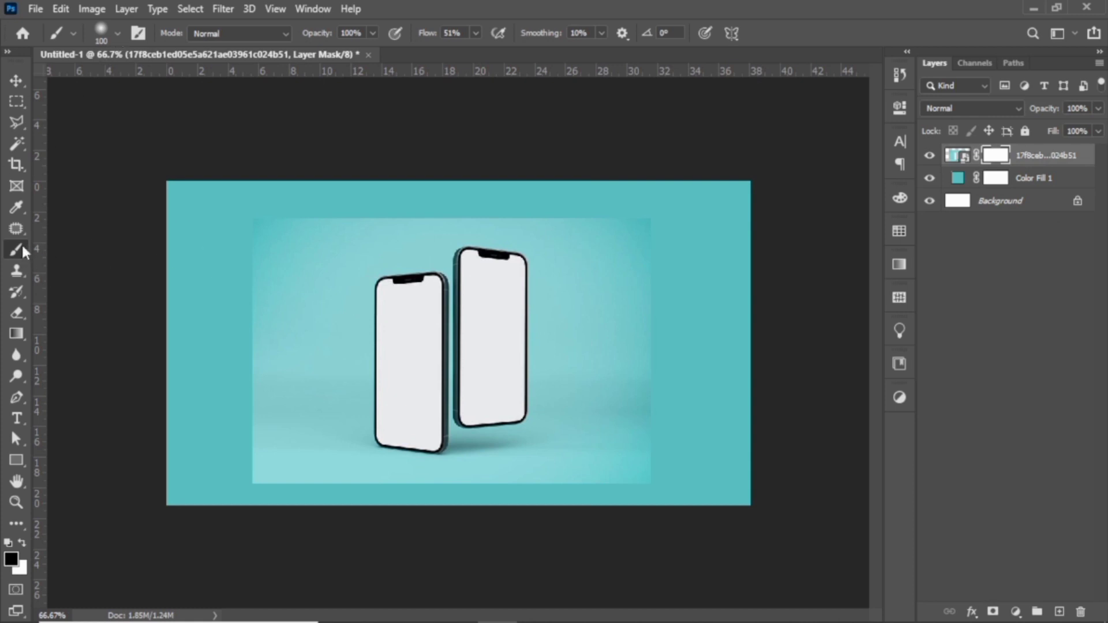
{"action": "left_click", "coordinate": [118, 34]}
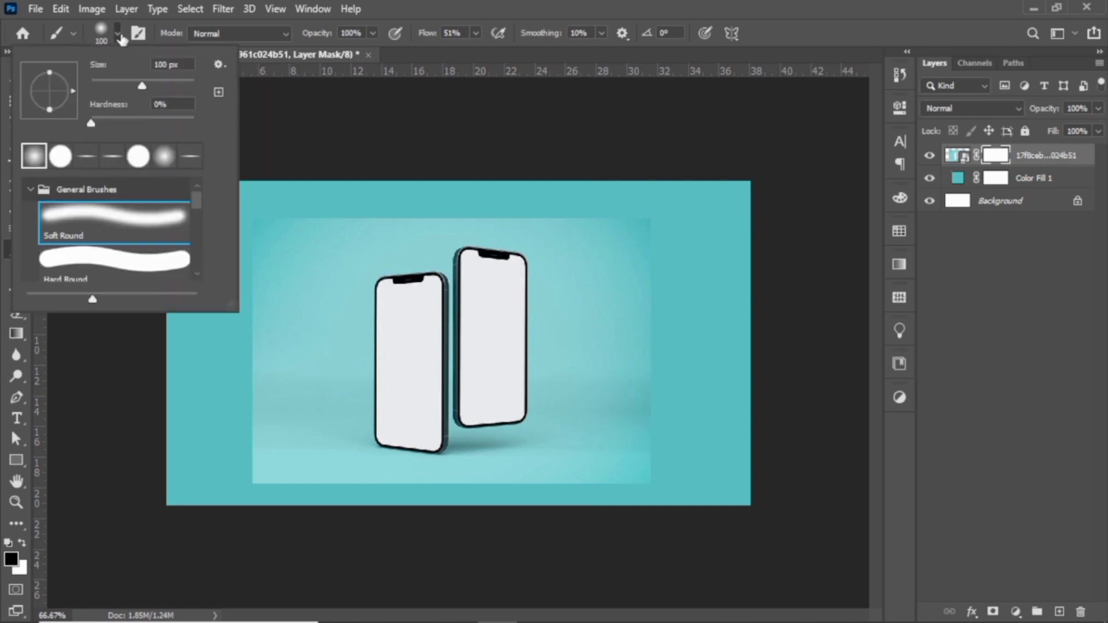
{"action": "left_click", "coordinate": [421, 65]}
{"action": "left_click_drag", "start_coordinate": [503, 58], "coordinate": [506, 59]}
{"action": "left_click", "coordinate": [477, 33]}
{"action": "mouse_move", "coordinate": [243, 250]}
{"action": "left_mouse_down"}
{"action": "mouse_move", "coordinate": [258, 484]}
{"action": "mouse_move", "coordinate": [648, 494]}
{"action": "mouse_move", "coordinate": [665, 285]}
{"action": "mouse_move", "coordinate": [576, 218]}
{"action": "mouse_move", "coordinate": [280, 218]}
{"action": "left_mouse_up"}
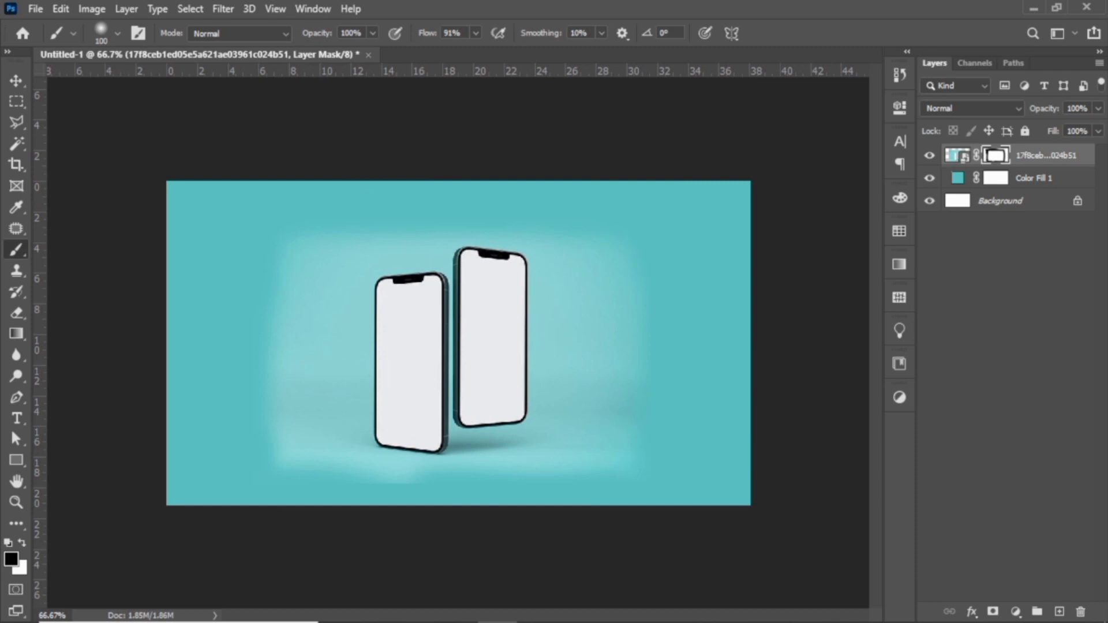
Scale the phone image up proportionally until it spans the full height of the canvas.
{"action": "left_click", "coordinate": [953, 157]}
{"action": "key", "text": "ctrl+t"}
{"action": "left_click_drag", "start_coordinate": [455, 221], "coordinate": [455, 181]}
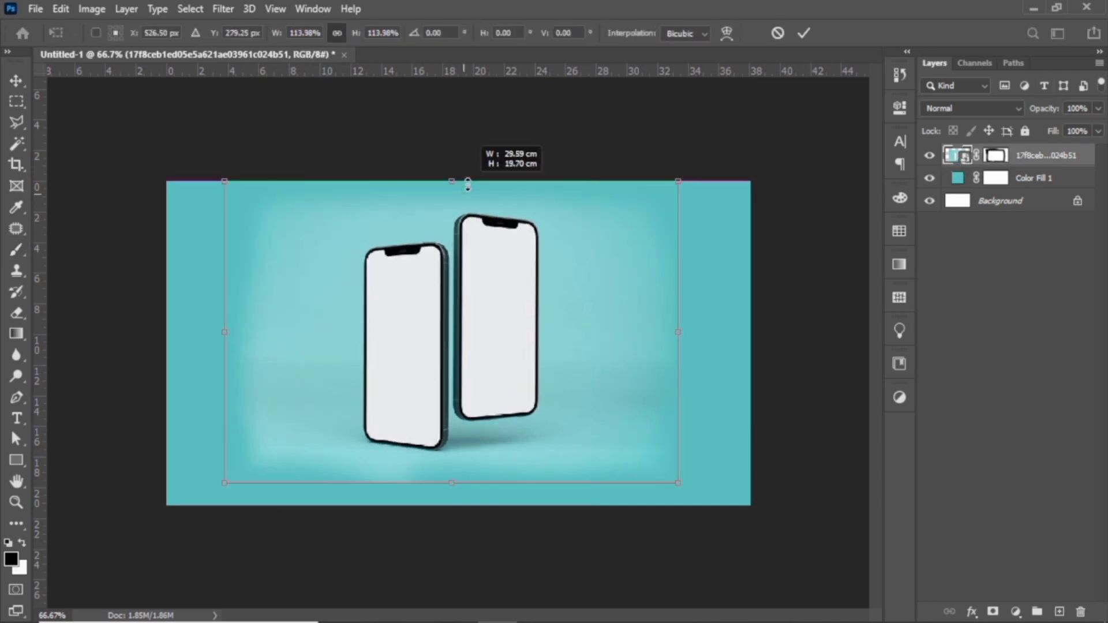
{"action": "left_click_drag", "start_coordinate": [451, 473], "coordinate": [453, 502]}
{"action": "key", "text": "Return"}
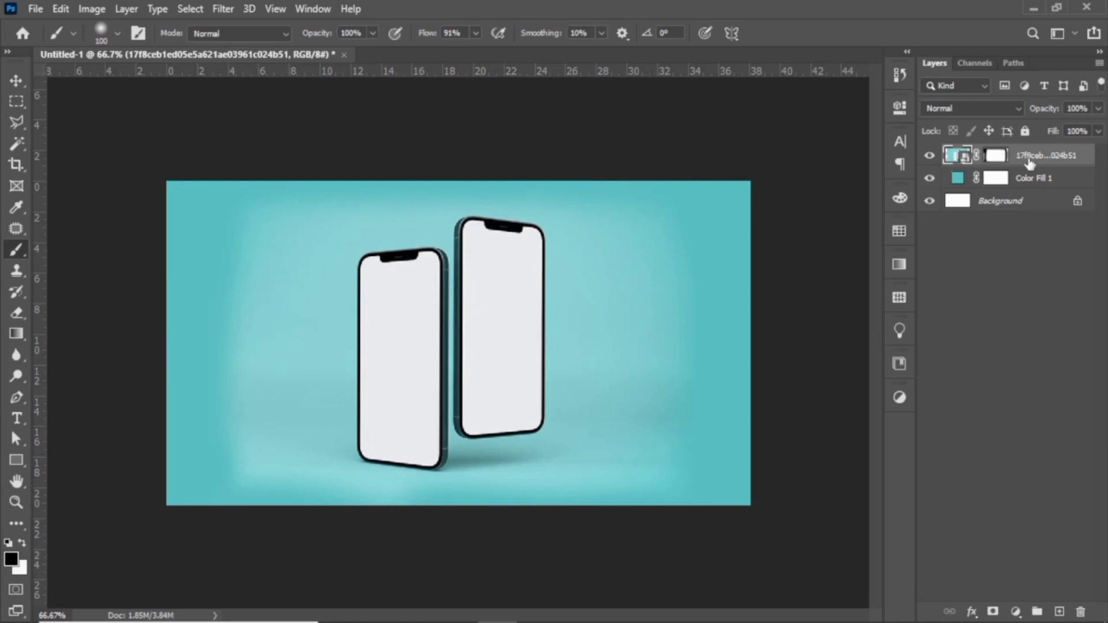
Place the photo of the athlete on a red background from the Bandicam folder into the document.
{"action": "left_click", "coordinate": [1033, 8]}
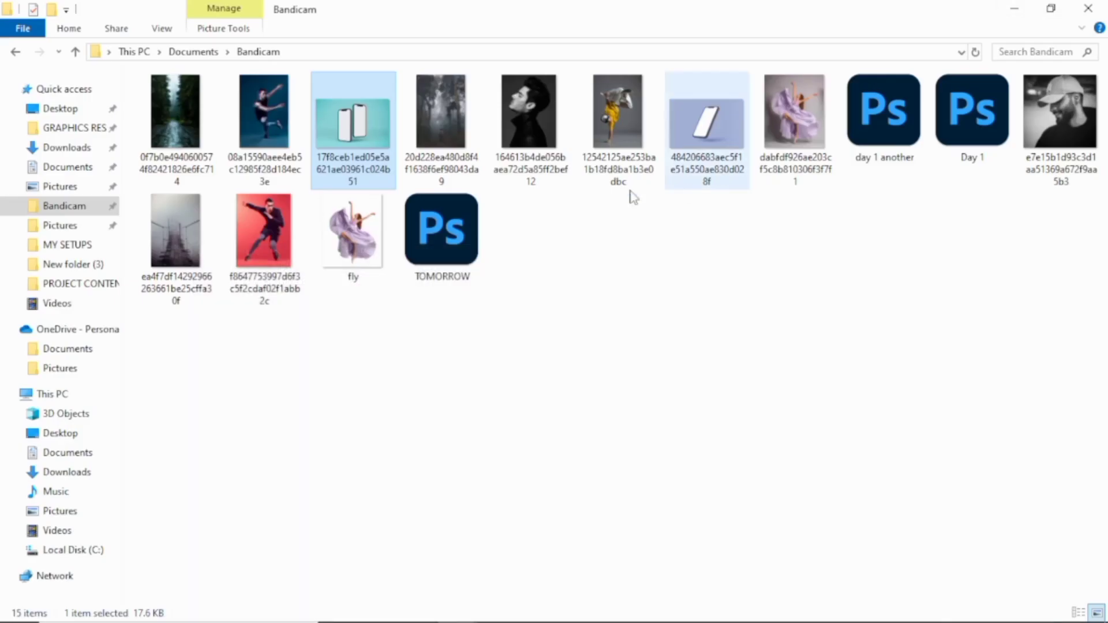
{"action": "left_click", "coordinate": [276, 240]}
{"action": "left_click_drag", "start_coordinate": [267, 223], "coordinate": [390, 388]}
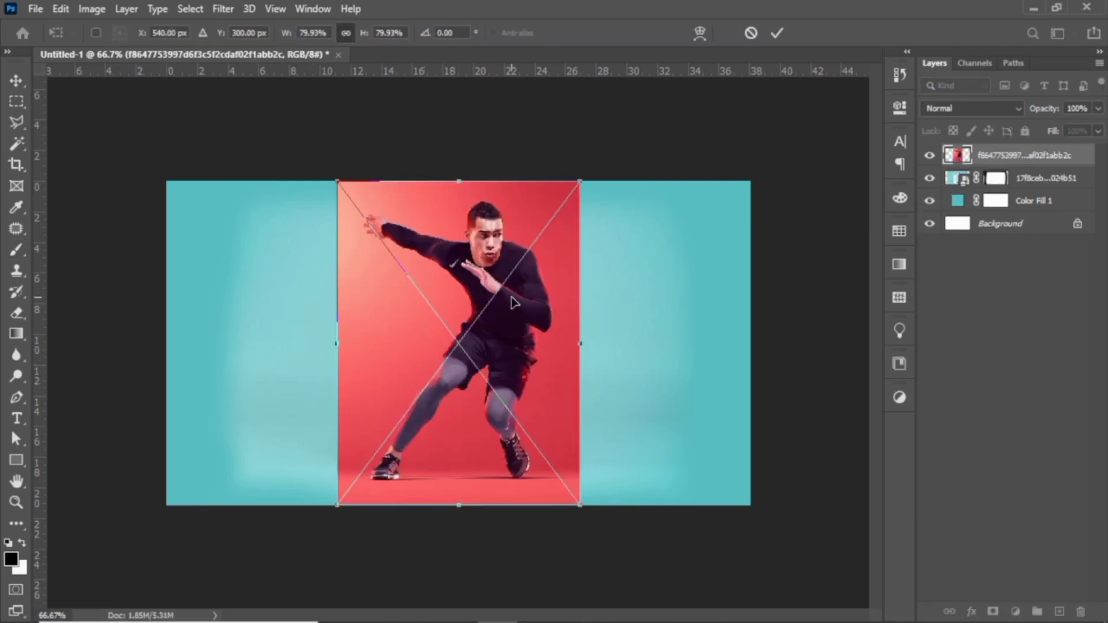
{"action": "key", "text": "Return"}
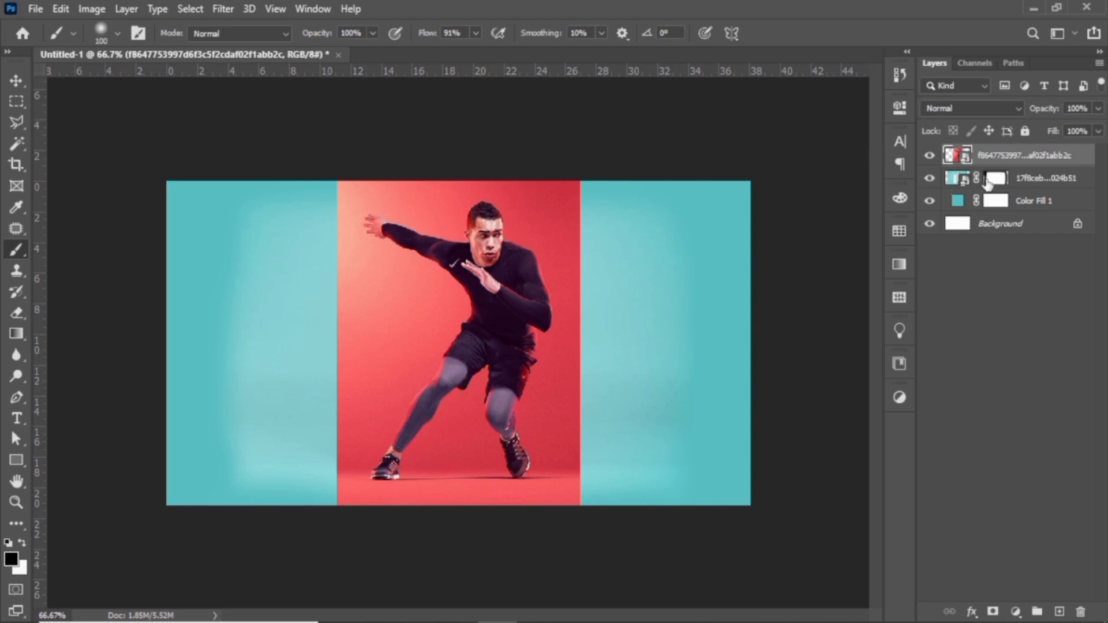
Using a temporary 60% opacity, fit the slightly reduced red athlete photo over the left phone, and restore its opacity to 100%.
{"action": "left_click", "coordinate": [1097, 109]}
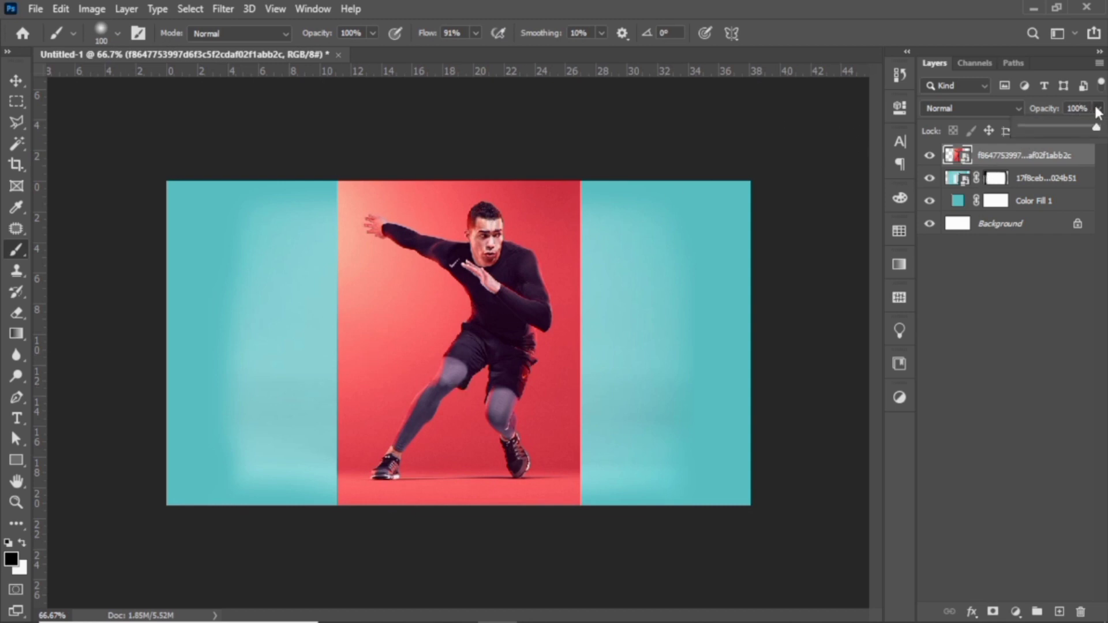
{"action": "left_click", "coordinate": [1067, 127]}
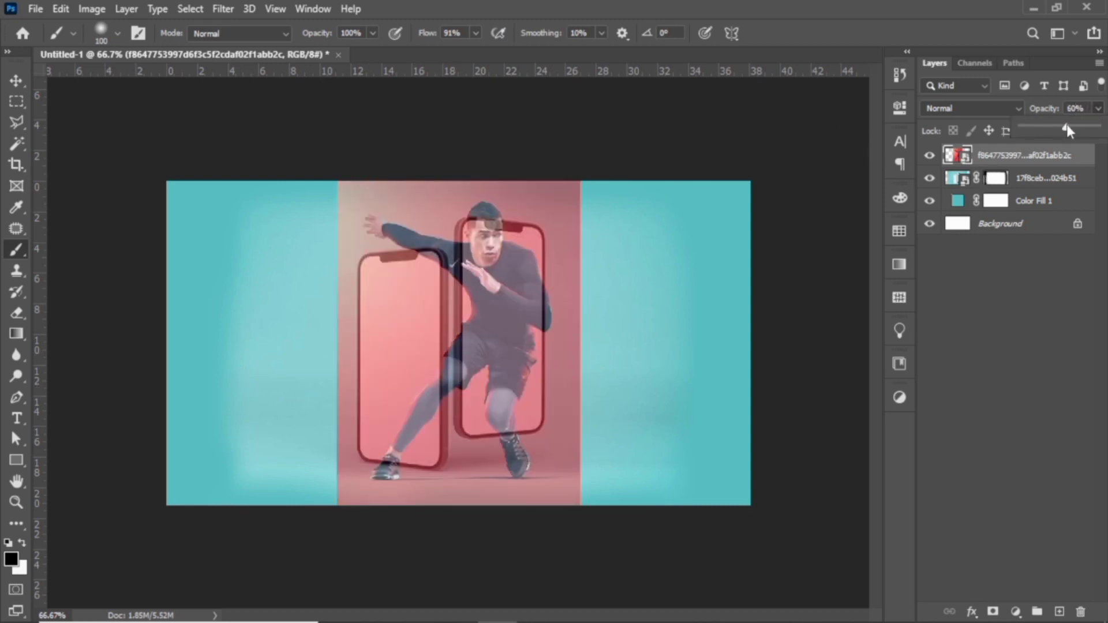
{"action": "left_click", "coordinate": [18, 79]}
{"action": "left_click_drag", "start_coordinate": [433, 440], "coordinate": [369, 430]}
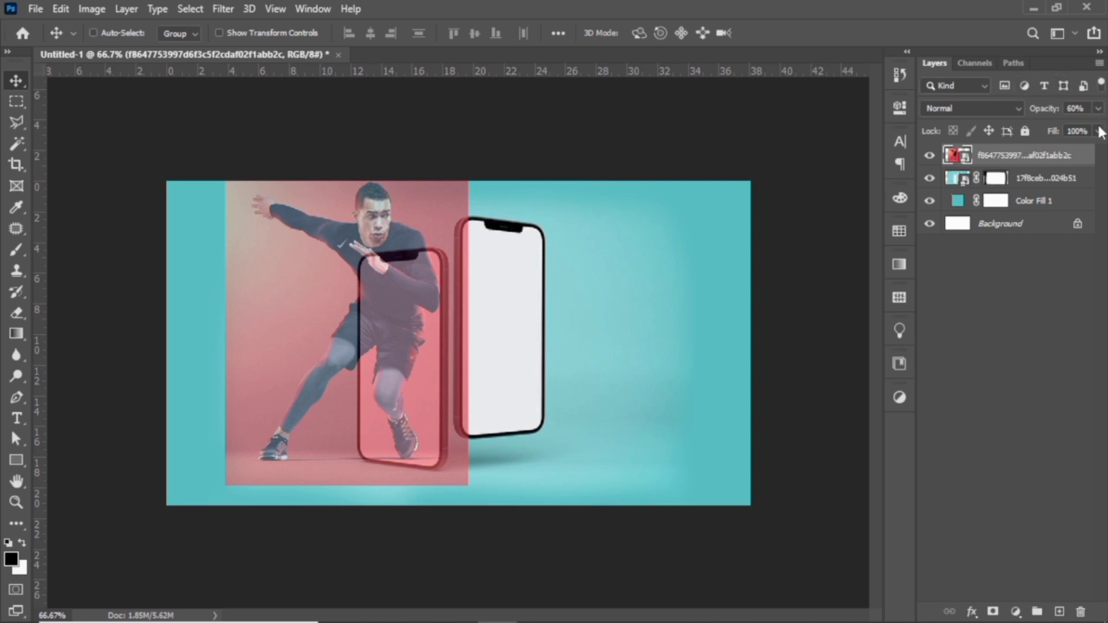
{"action": "left_click", "coordinate": [1099, 108]}
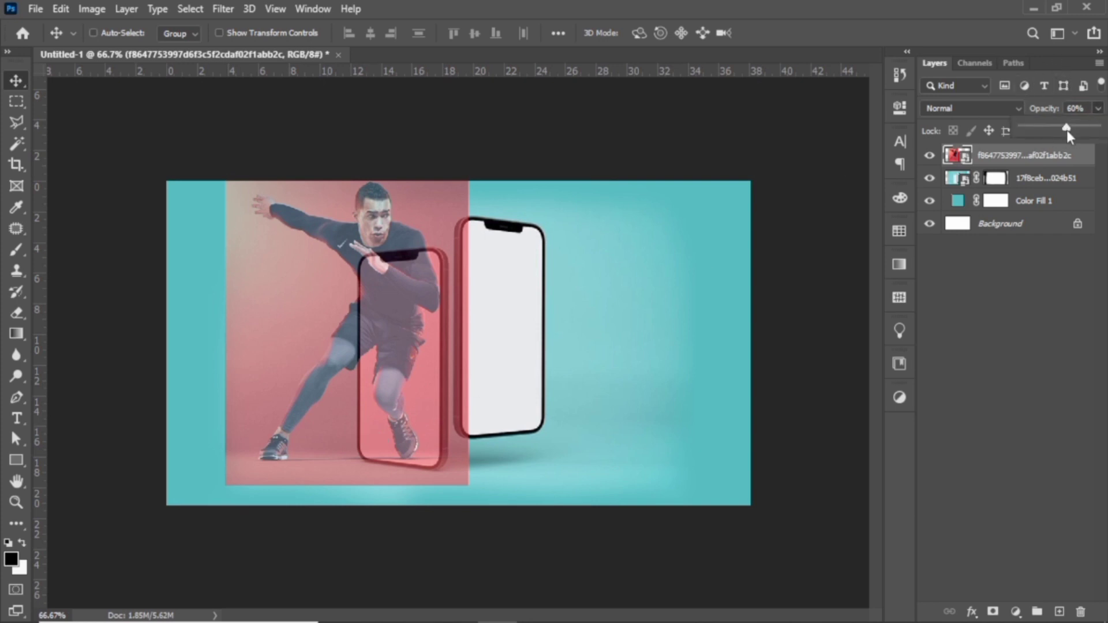
{"action": "left_click_drag", "start_coordinate": [1094, 134], "coordinate": [1098, 123]}
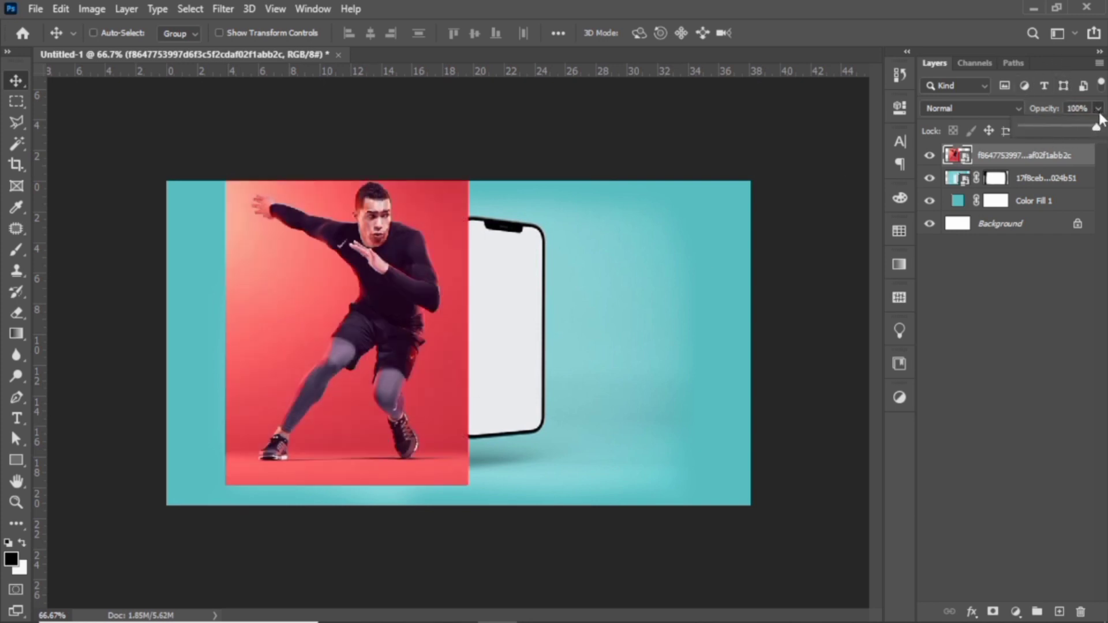
Hide the athlete layer and select the left phone's screen on the phone layer with the Magic Wand.
{"action": "left_click", "coordinate": [929, 156]}
{"action": "left_click", "coordinate": [17, 143]}
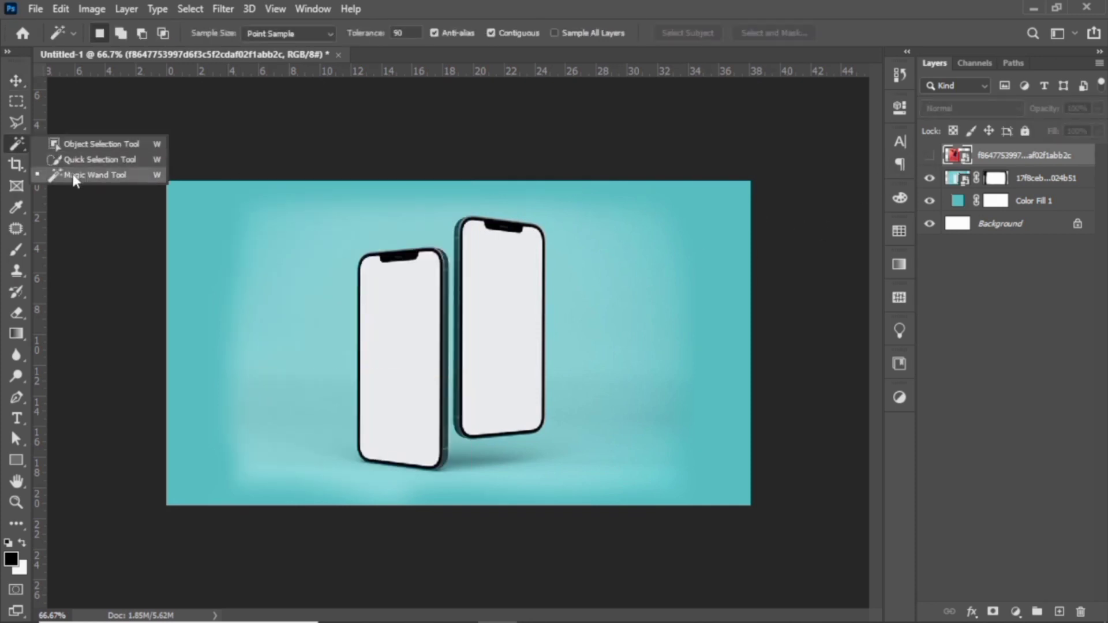
{"action": "left_click", "coordinate": [74, 176]}
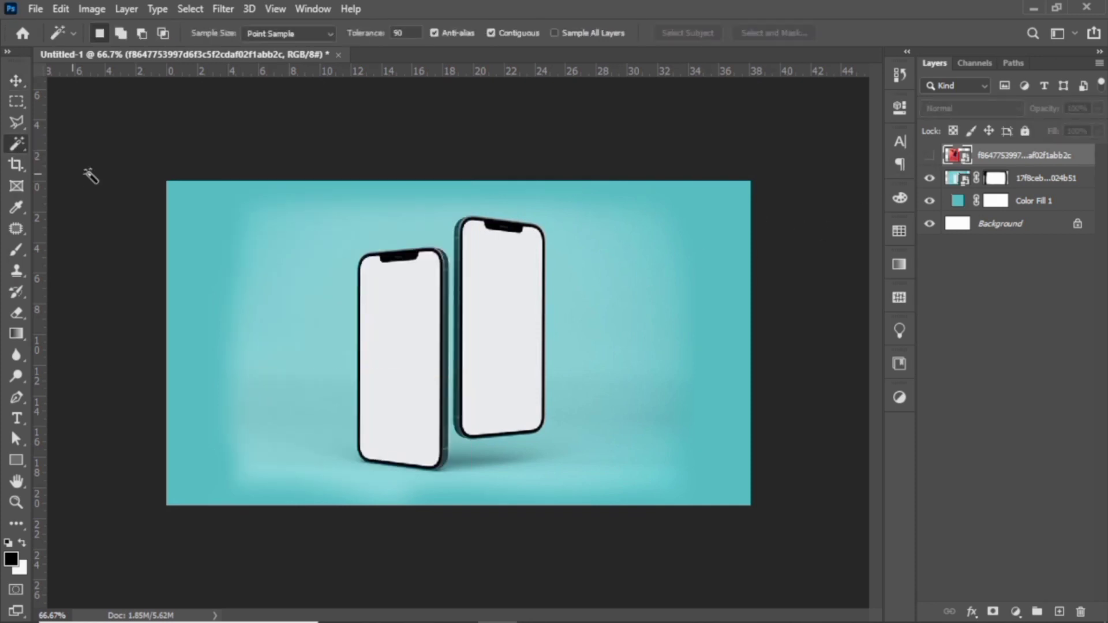
{"action": "left_click", "coordinate": [1018, 183]}
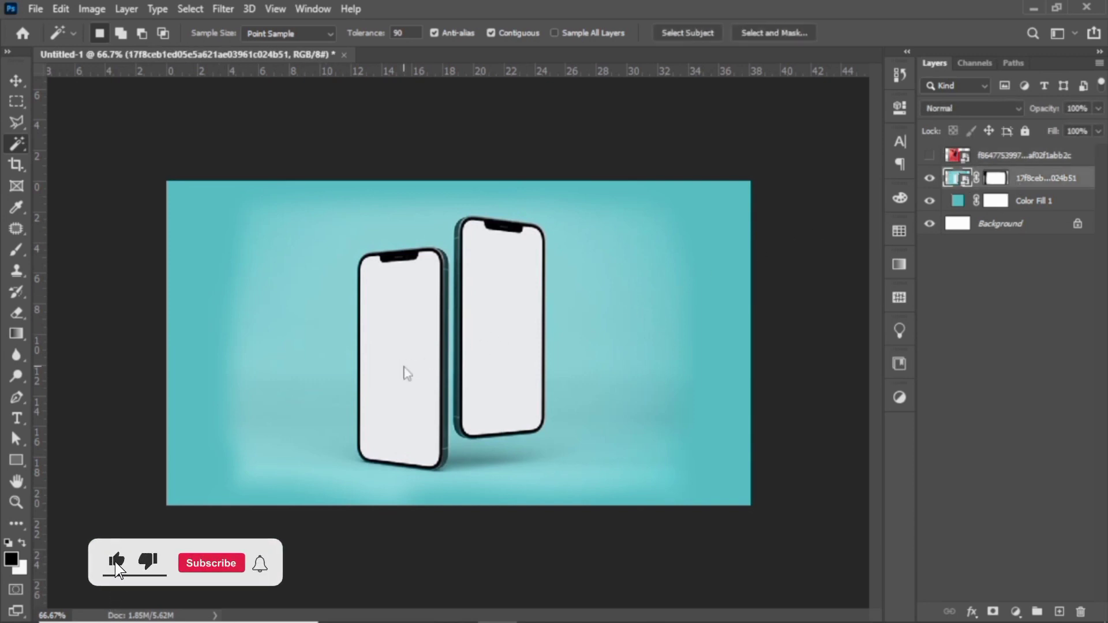
{"action": "left_click", "coordinate": [407, 373]}
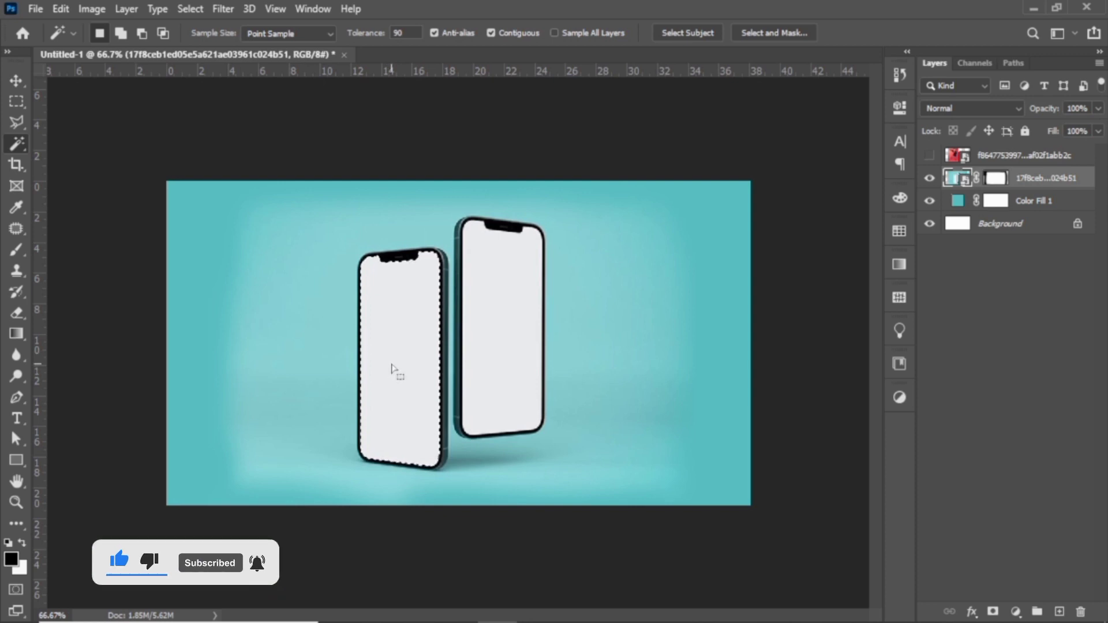
Show the athlete layer again and mask it with the left phone's screen selection.
{"action": "left_click", "coordinate": [928, 159]}
{"action": "left_click", "coordinate": [1039, 163]}
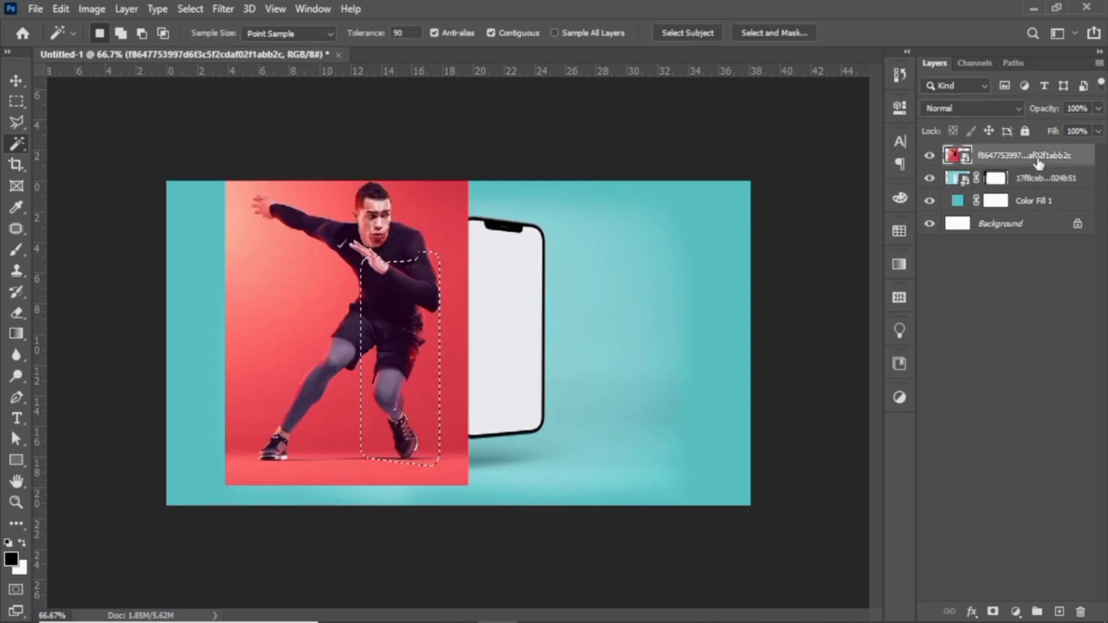
{"action": "left_click", "coordinate": [994, 611]}
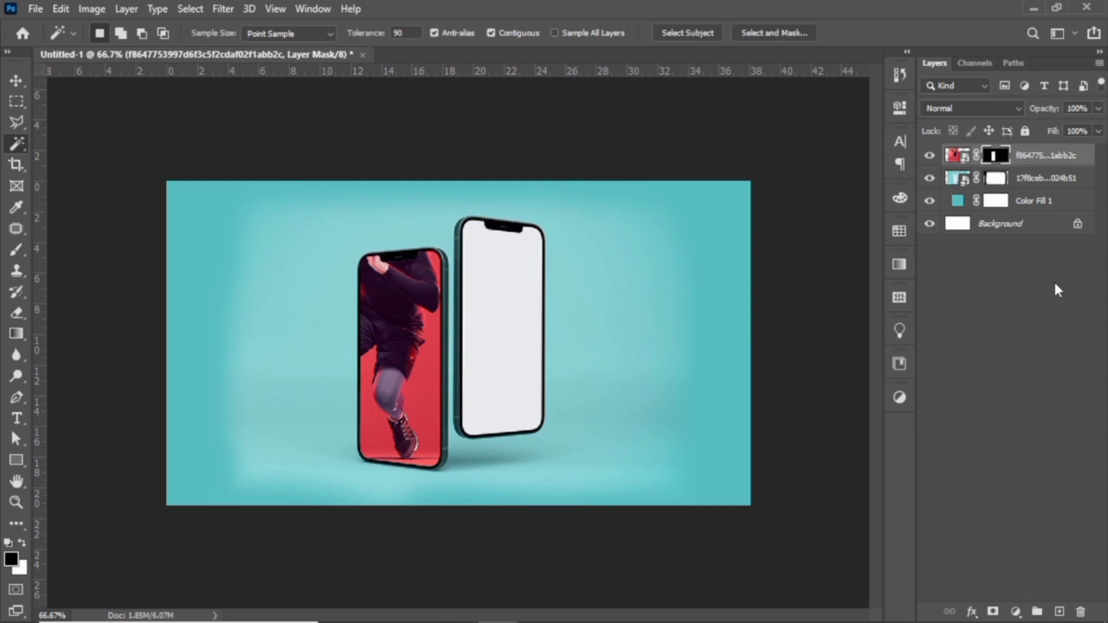
Duplicate the masked athlete layer and delete the layer mask from the copy.
{"action": "key", "text": "ctrl+j"}
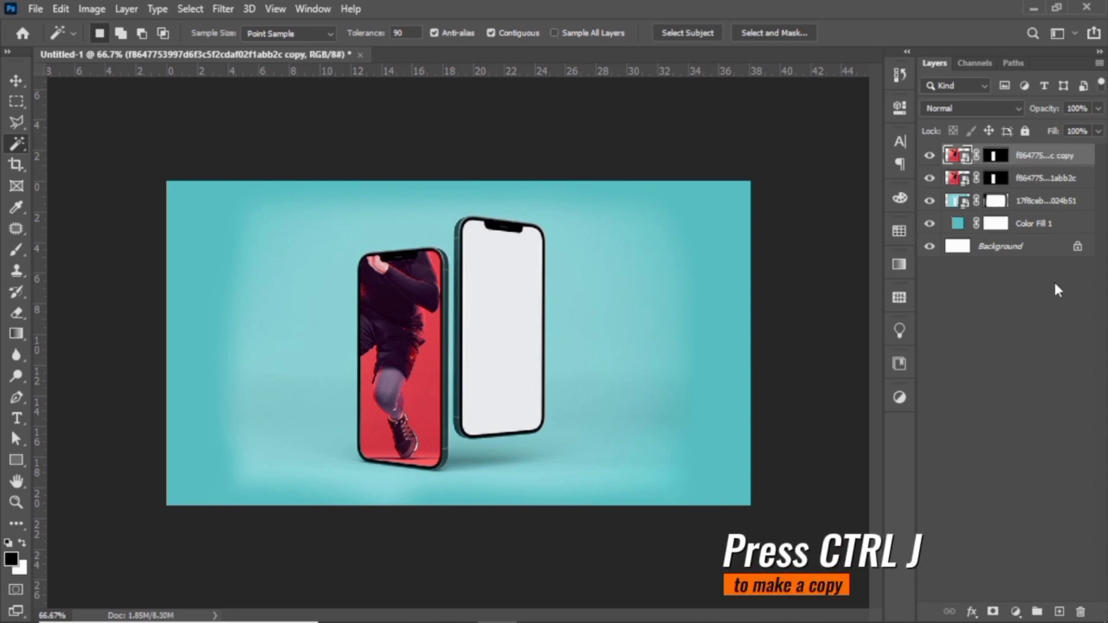
{"action": "left_click", "coordinate": [995, 156]}
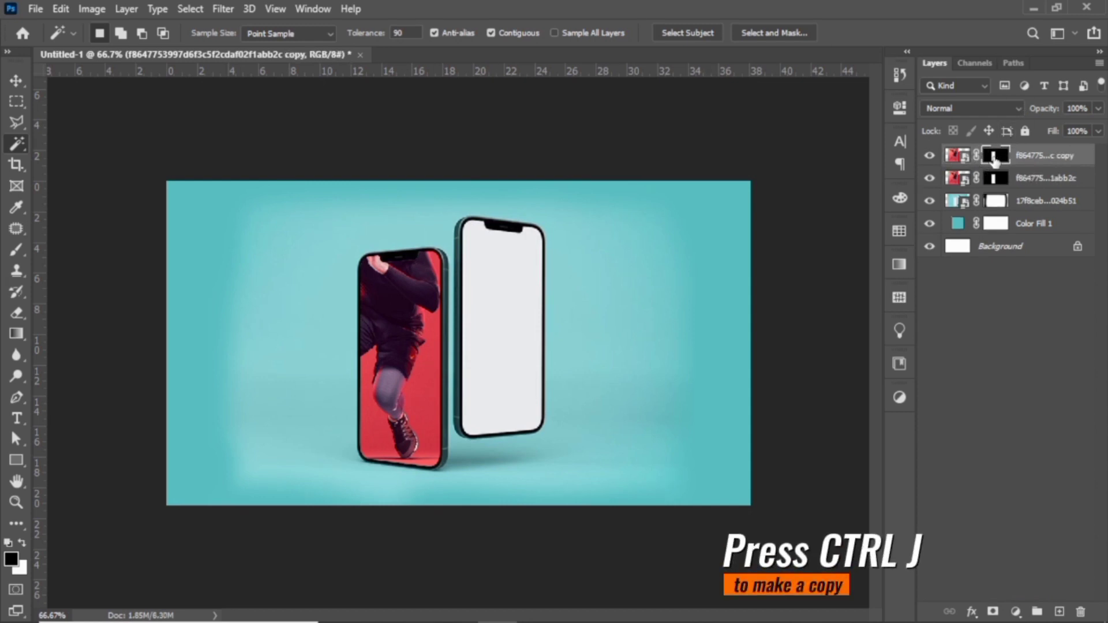
{"action": "left_click", "coordinate": [1081, 613]}
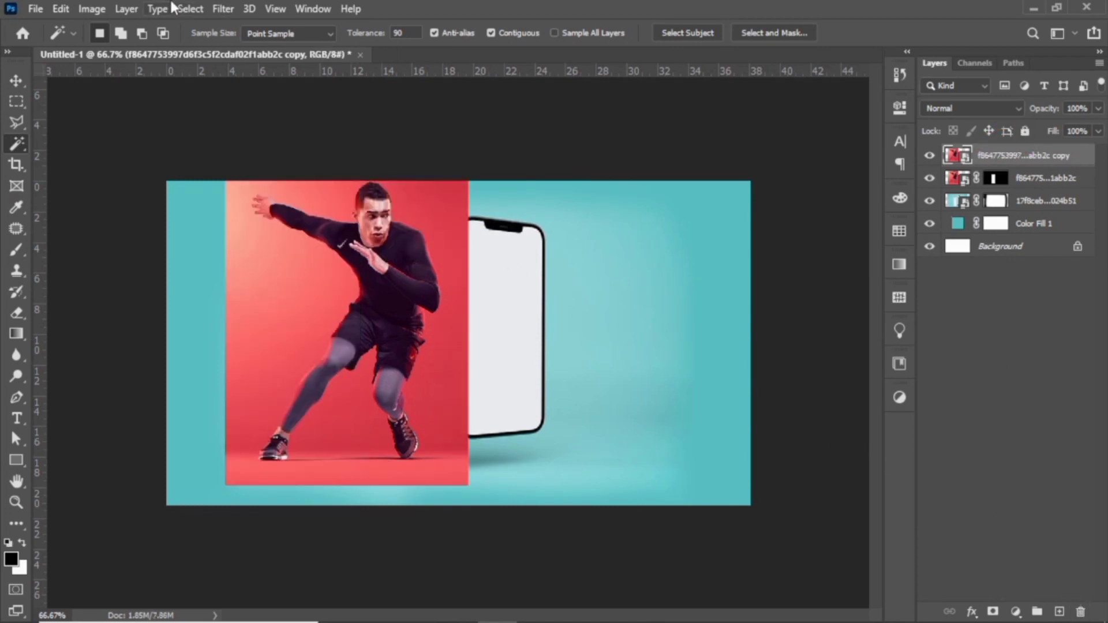
Select the subject on the athlete copy and add a layer mask that isolates him from the red background.
{"action": "left_click", "coordinate": [190, 9]}
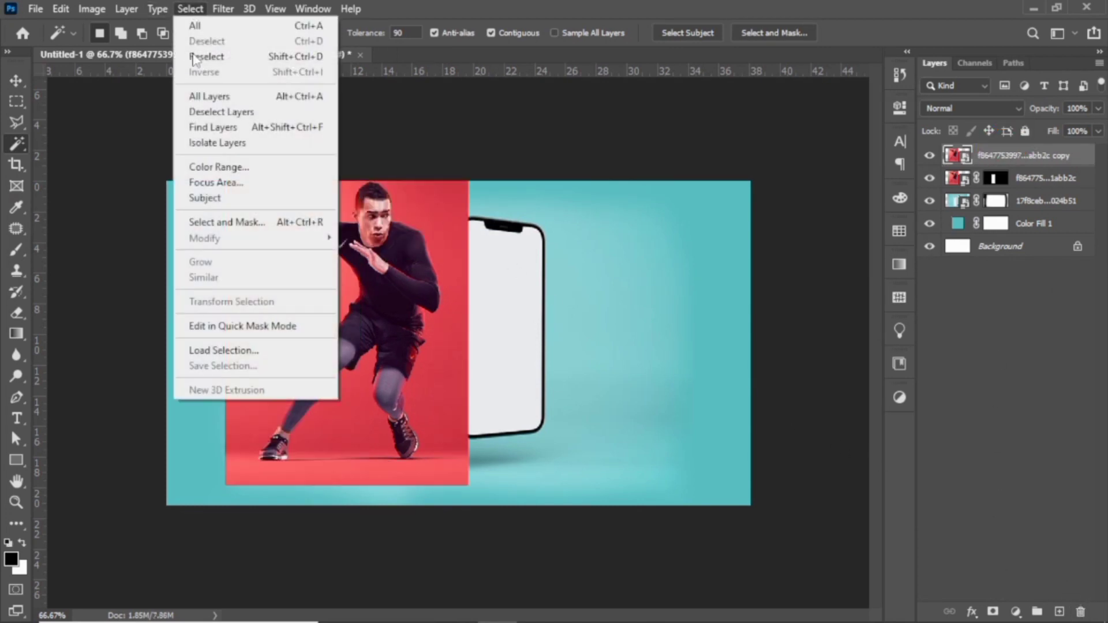
{"action": "left_click", "coordinate": [229, 197]}
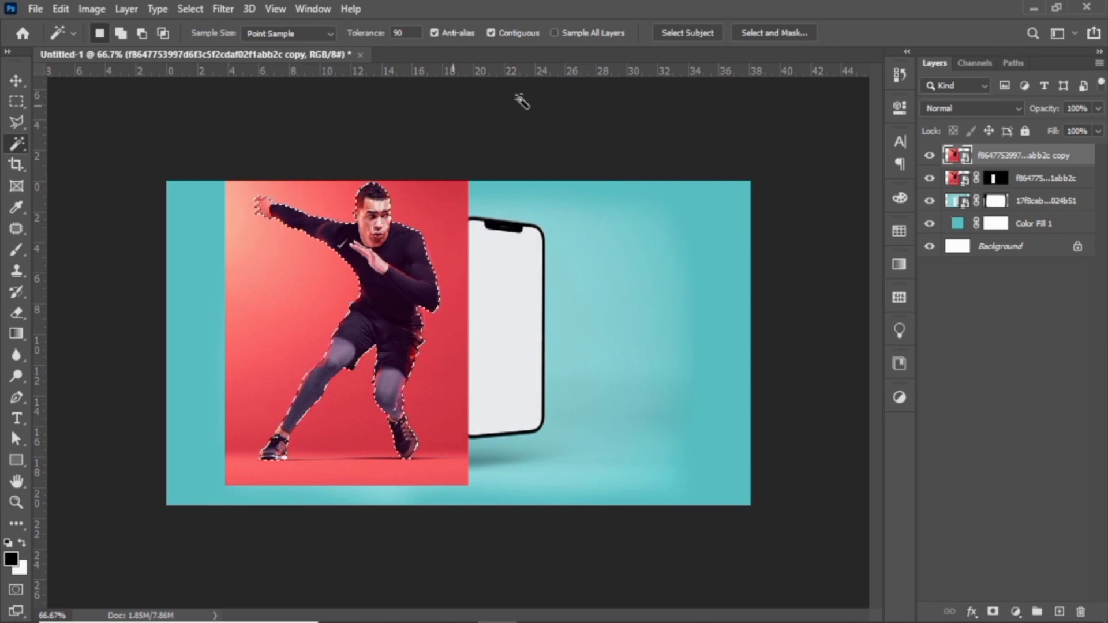
{"action": "left_click", "coordinate": [993, 612]}
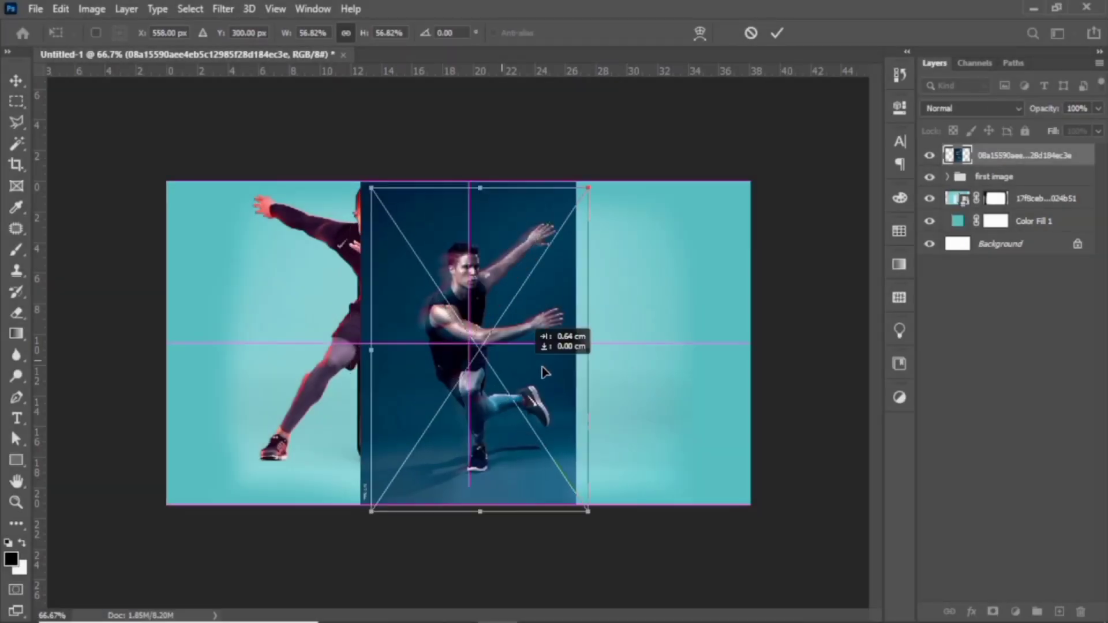
Place the photo of the athlete on a dark blue background above the "first image" group.
{"action": "left_click_drag", "start_coordinate": [545, 372], "coordinate": [570, 367]}
{"action": "key", "text": "Return"}
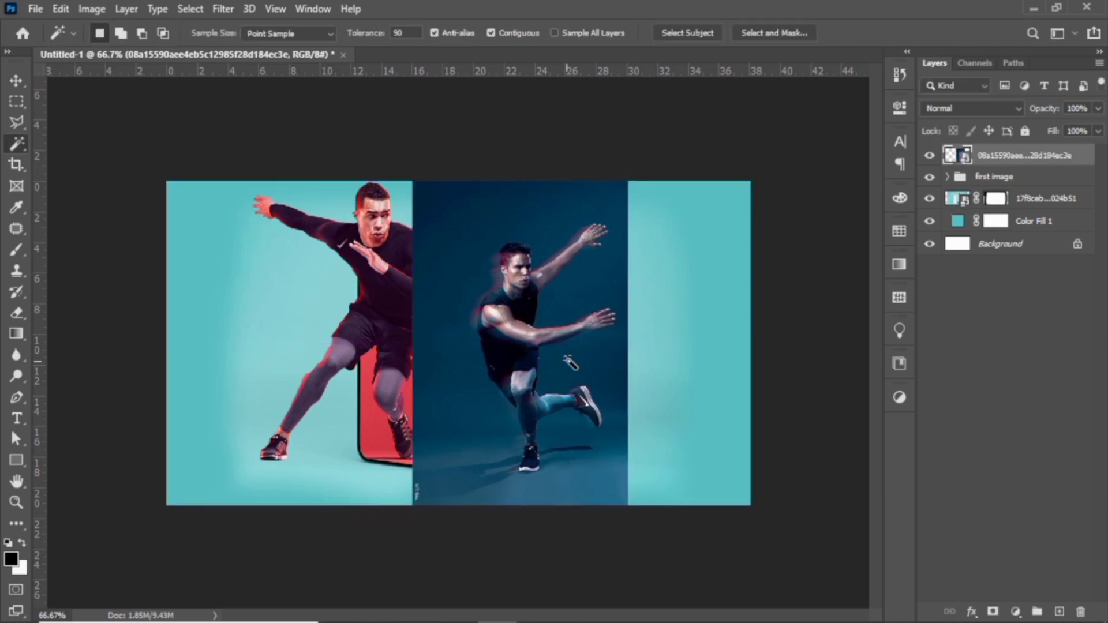
Lower the blue-background athlete layer's opacity to 63% and move the photo so the athlete lines up with the right phone's screen.
{"action": "left_click", "coordinate": [1099, 109]}
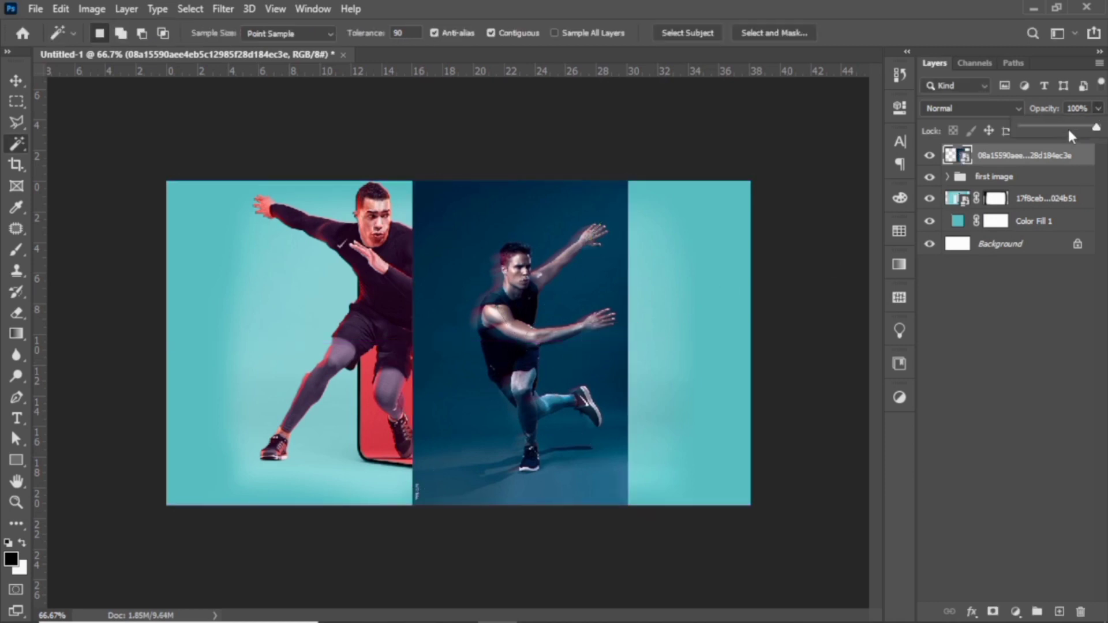
{"action": "left_click", "coordinate": [1069, 129]}
{"action": "left_click", "coordinate": [1099, 111]}
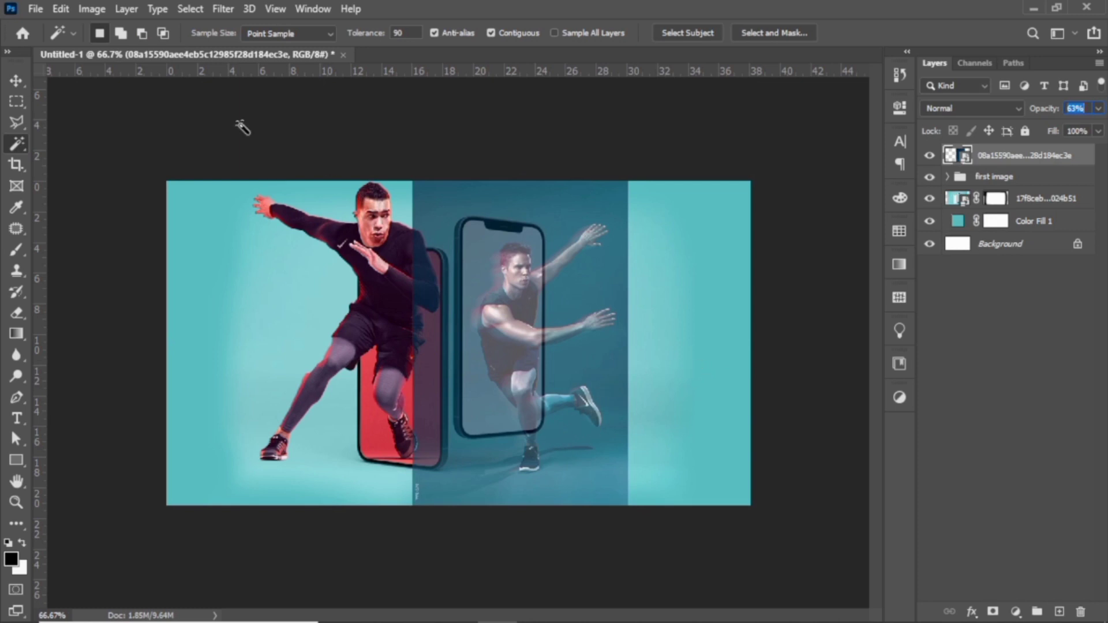
{"action": "left_click", "coordinate": [17, 77]}
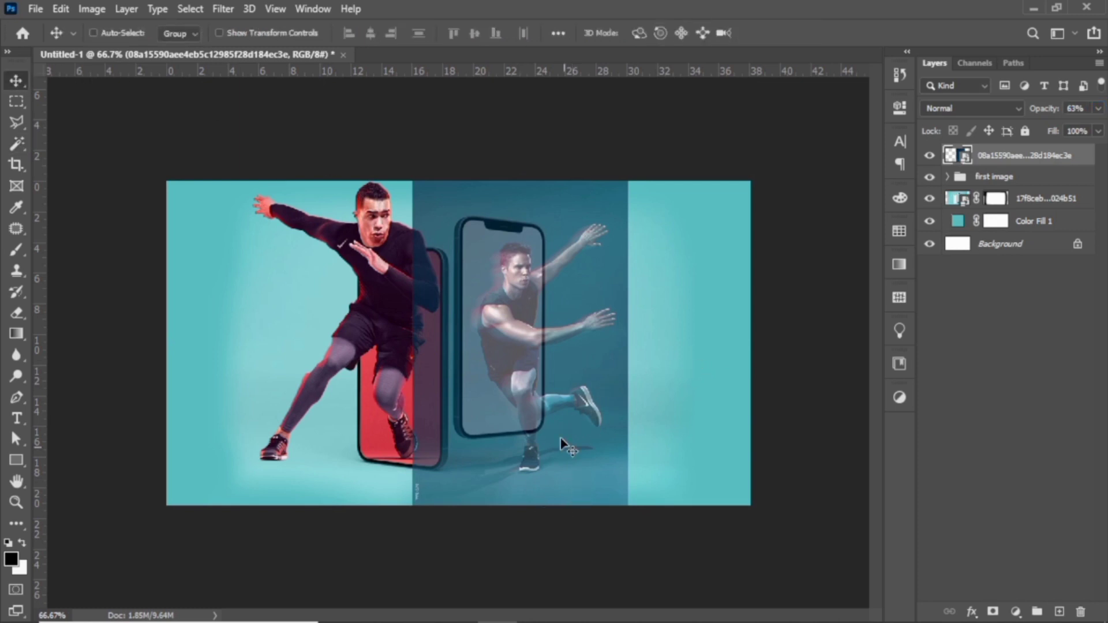
{"action": "left_click_drag", "start_coordinate": [560, 438], "coordinate": [554, 396]}
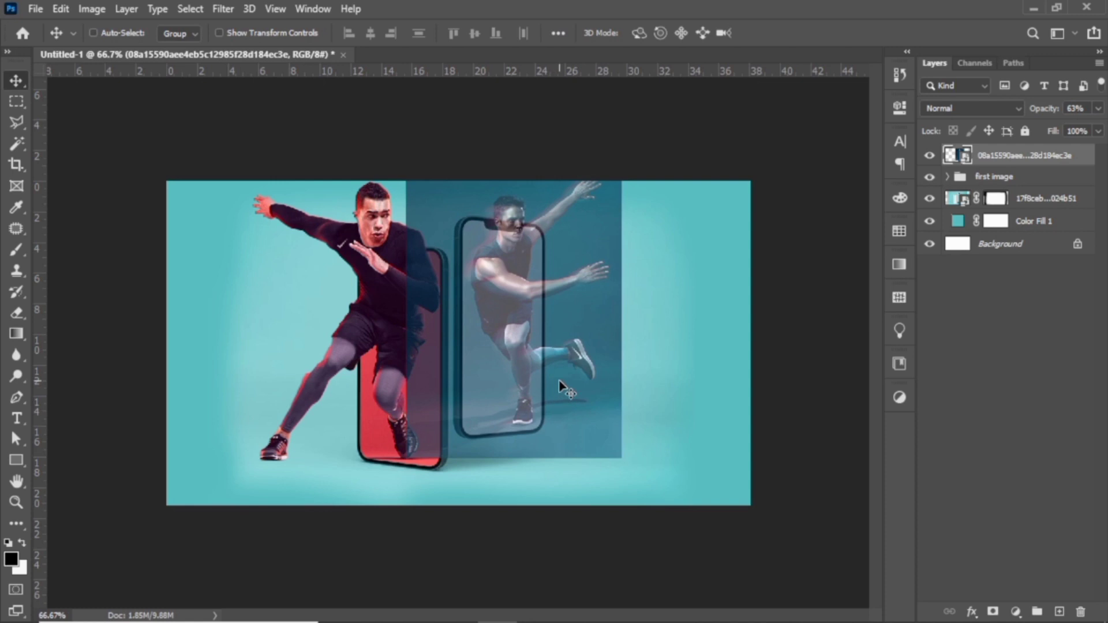
Restore the blue-background athlete layer's opacity to 100% and hide the layer.
{"action": "left_click", "coordinate": [1098, 109]}
{"action": "left_click_drag", "start_coordinate": [1069, 130], "coordinate": [1097, 130]}
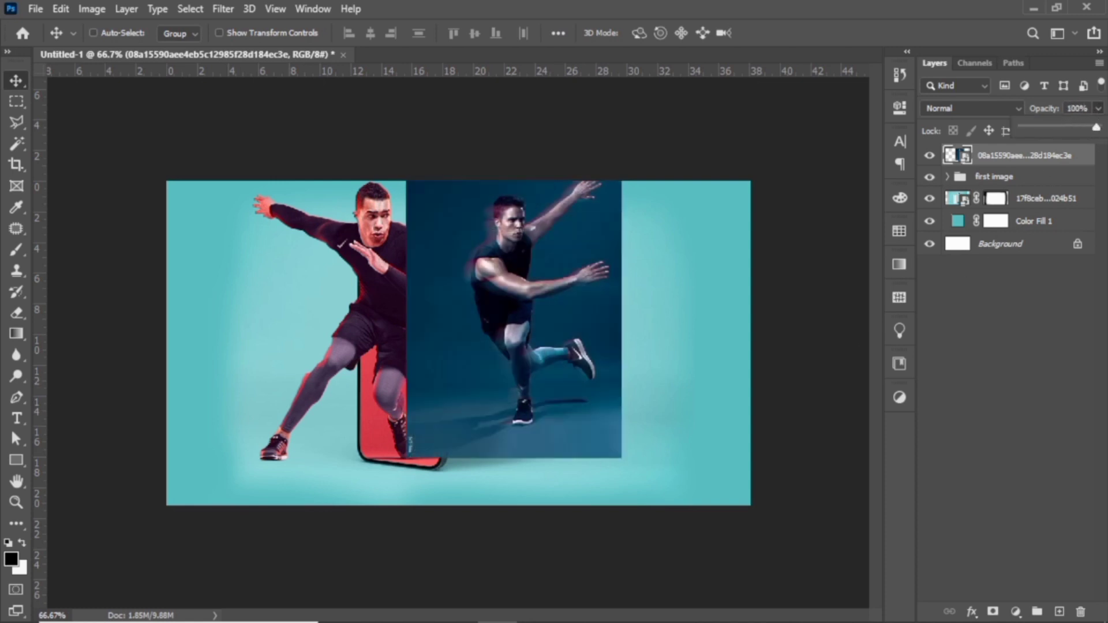
{"action": "left_click", "coordinate": [1098, 110]}
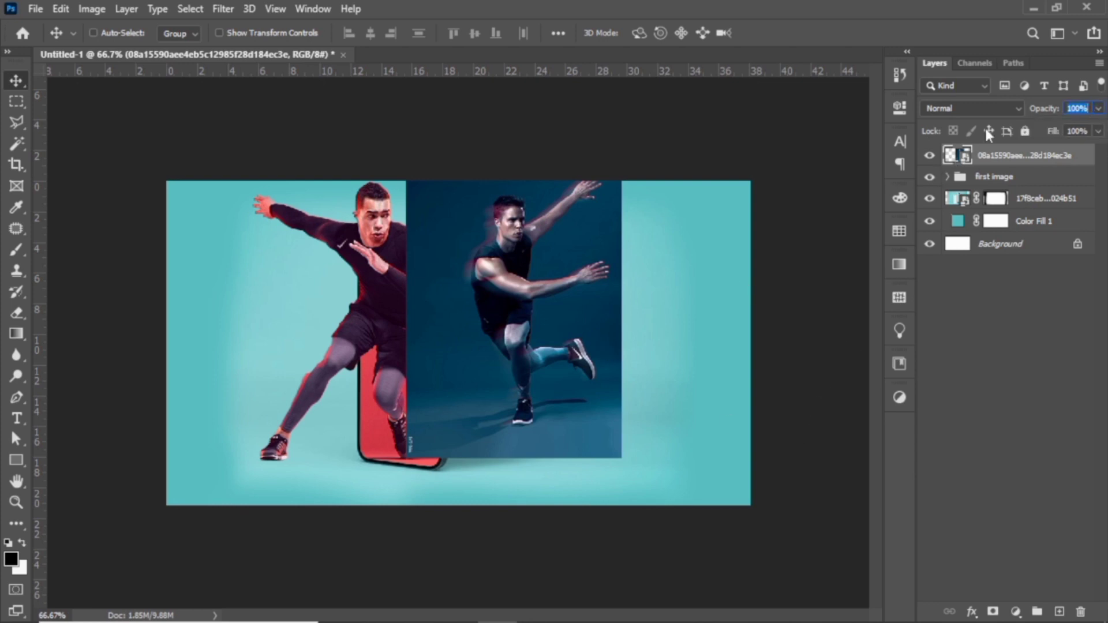
{"action": "left_click", "coordinate": [929, 156]}
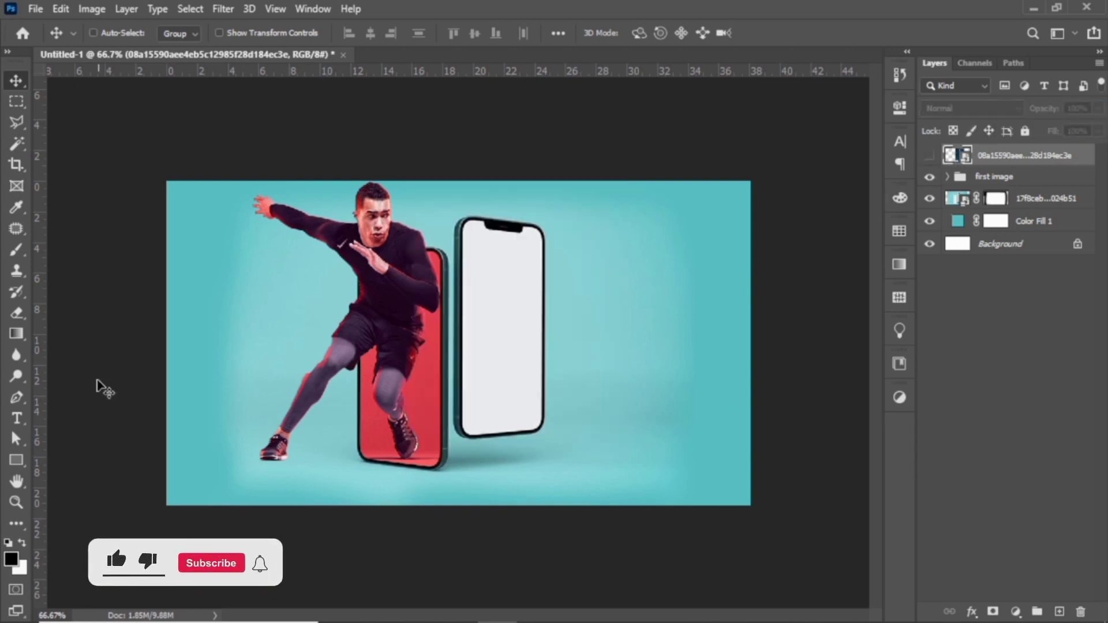
Select the blank screen of the right phone on the phone mockup layer with the Magic Wand.
{"action": "left_click_drag", "start_coordinate": [16, 144], "coordinate": [97, 186]}
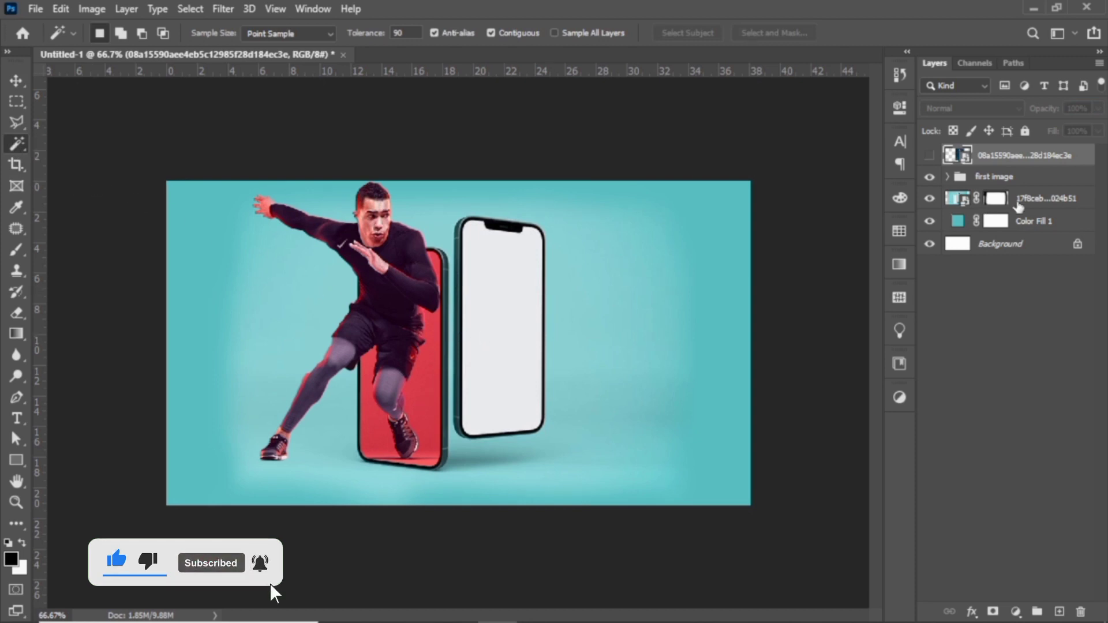
{"action": "left_click", "coordinate": [1027, 199]}
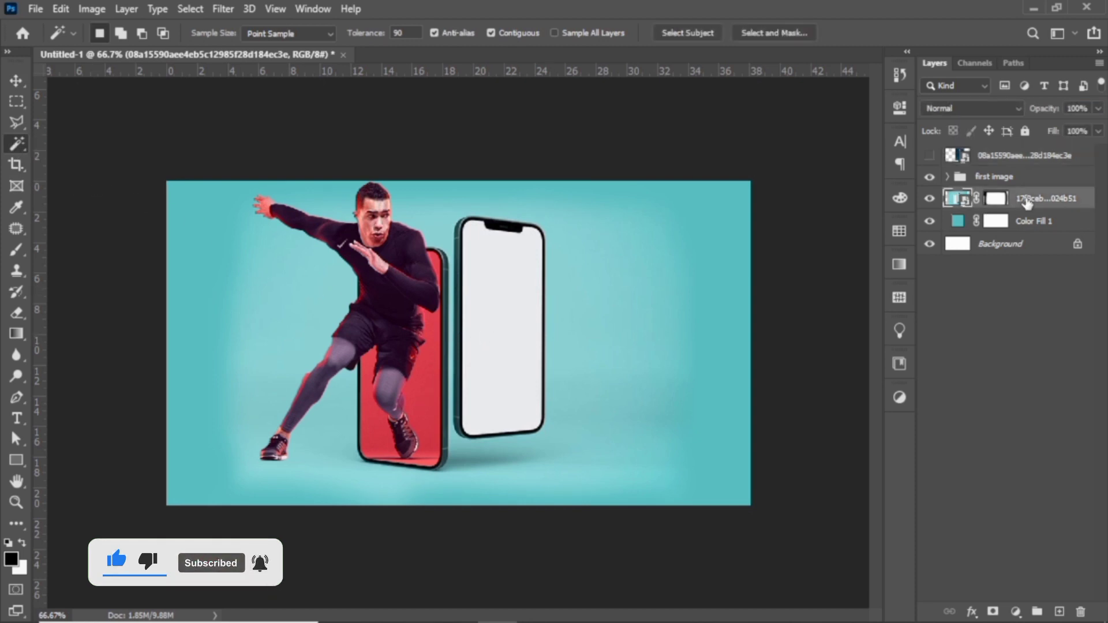
{"action": "left_click", "coordinate": [514, 316]}
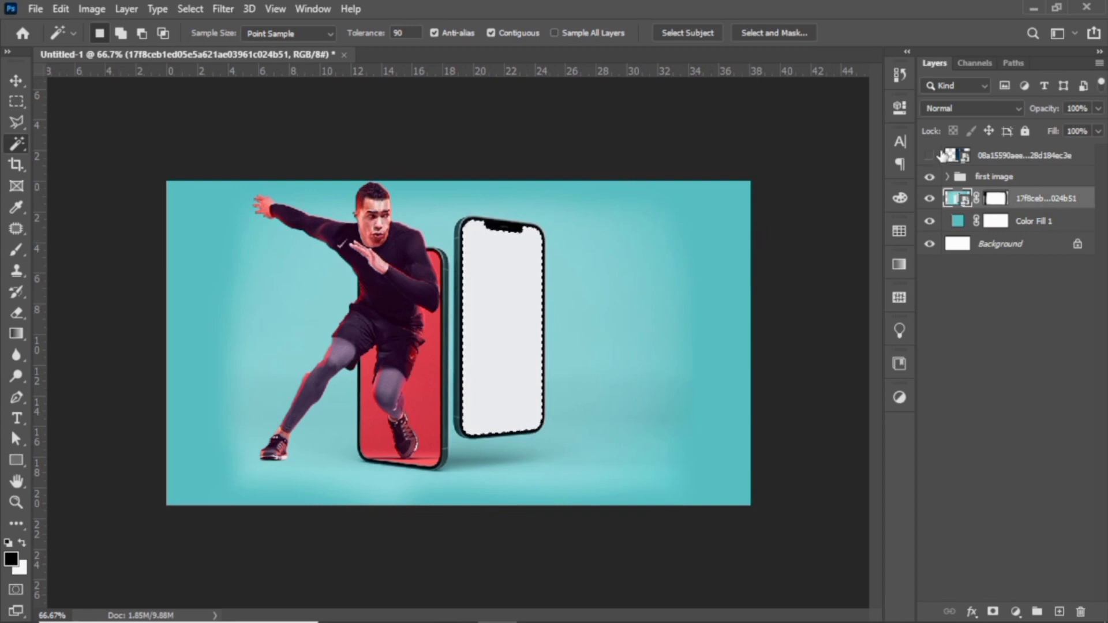
Show the blue-background athlete layer again and mask it with the right phone's screen selection.
{"action": "left_click", "coordinate": [929, 156]}
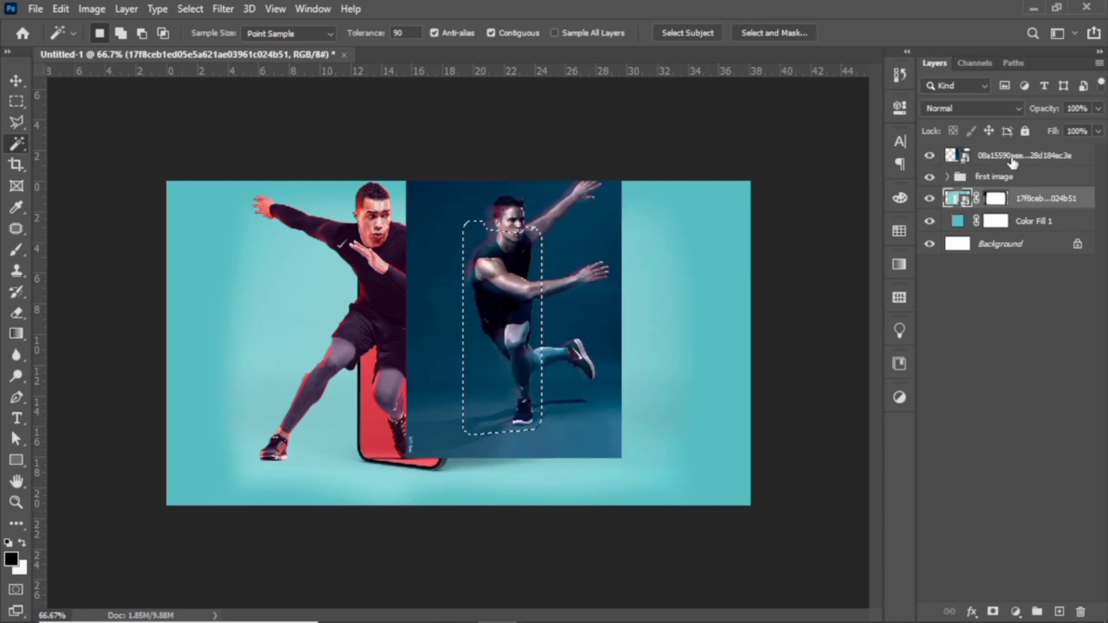
{"action": "left_click", "coordinate": [1014, 161]}
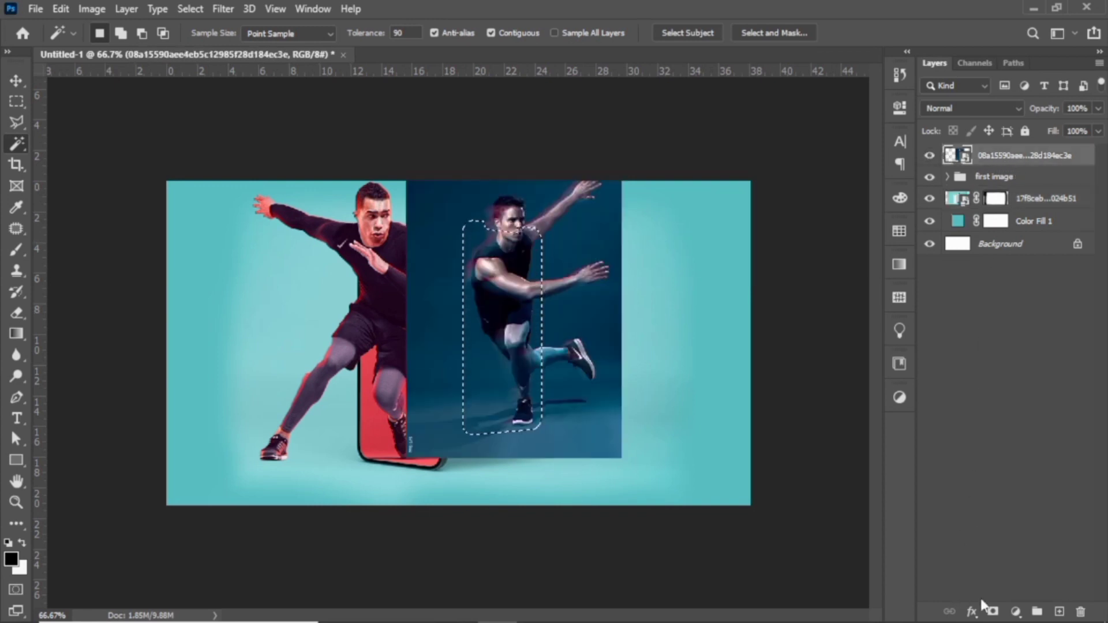
{"action": "left_click", "coordinate": [993, 613]}
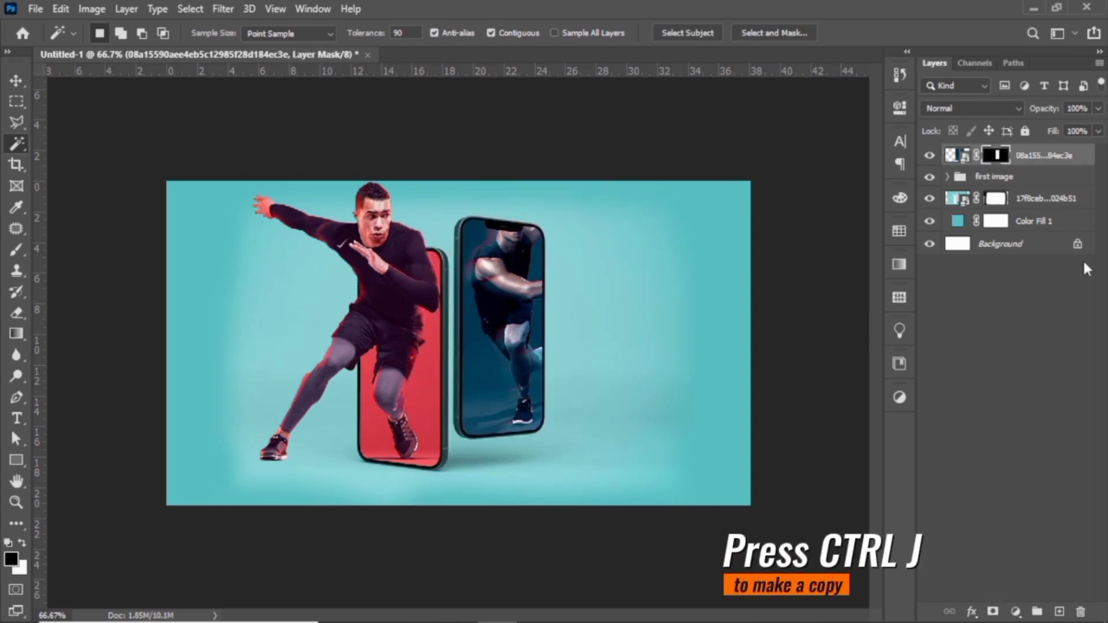
Duplicate the masked blue-background athlete layer and delete the layer mask from the copy.
{"action": "key", "text": "ctrl+j"}
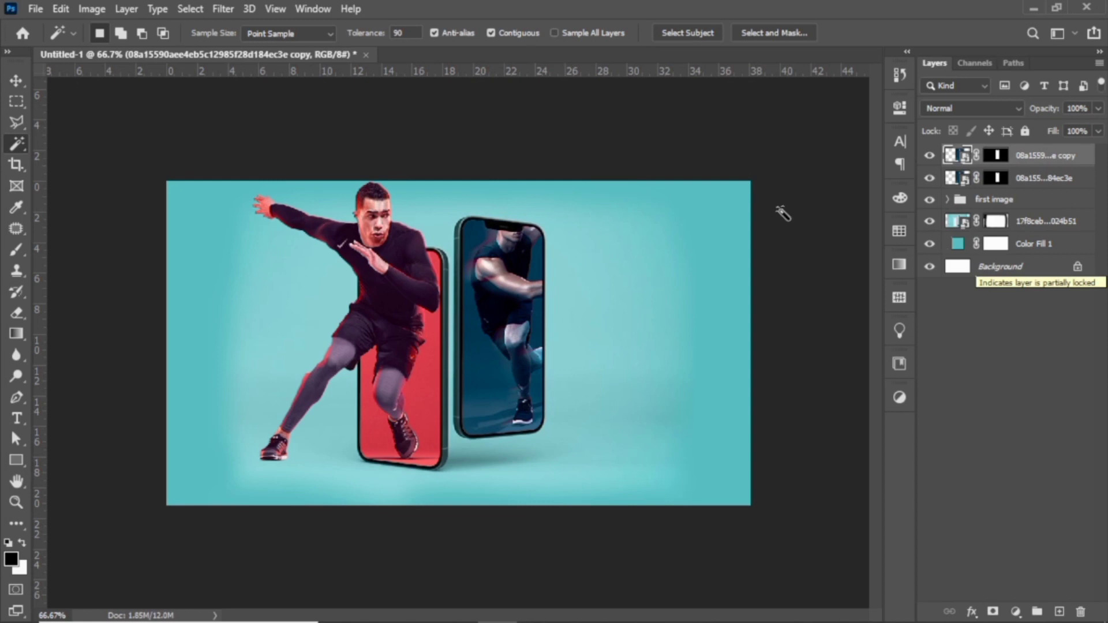
{"action": "left_click", "coordinate": [994, 158]}
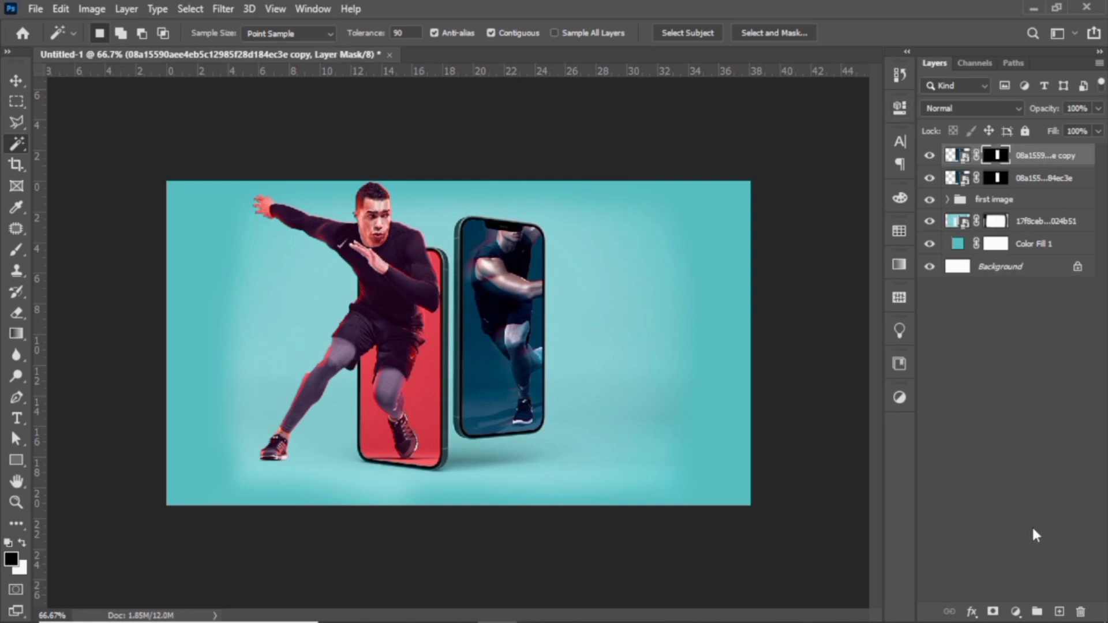
{"action": "left_click", "coordinate": [1075, 610]}
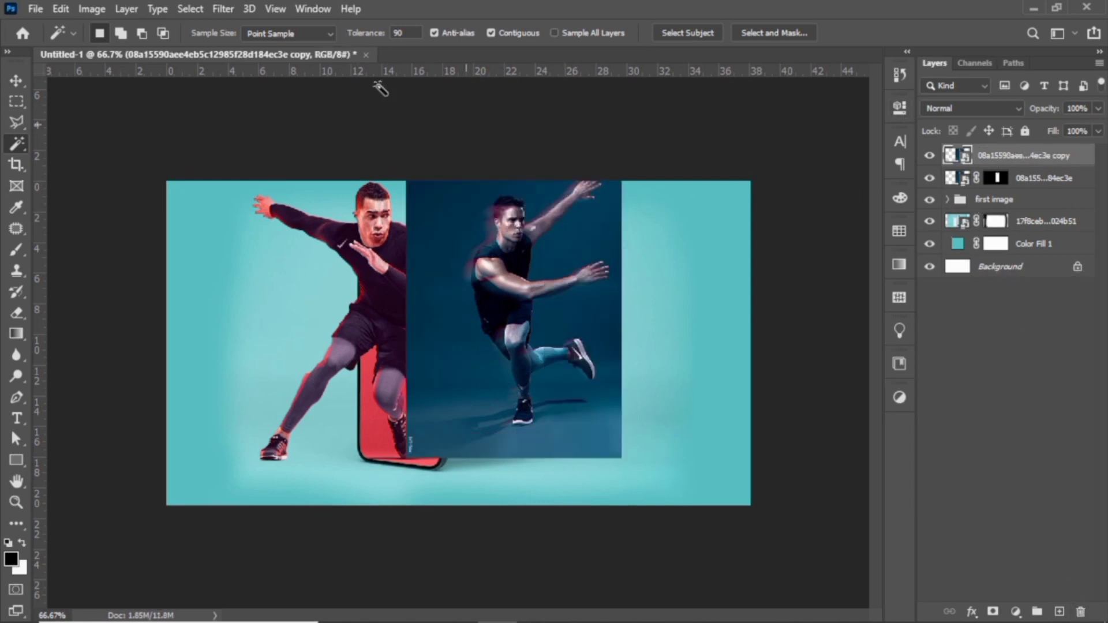
Select the subject on the second athlete's copy and add a layer mask that isolates him from the dark blue background.
{"action": "left_click", "coordinate": [202, 7]}
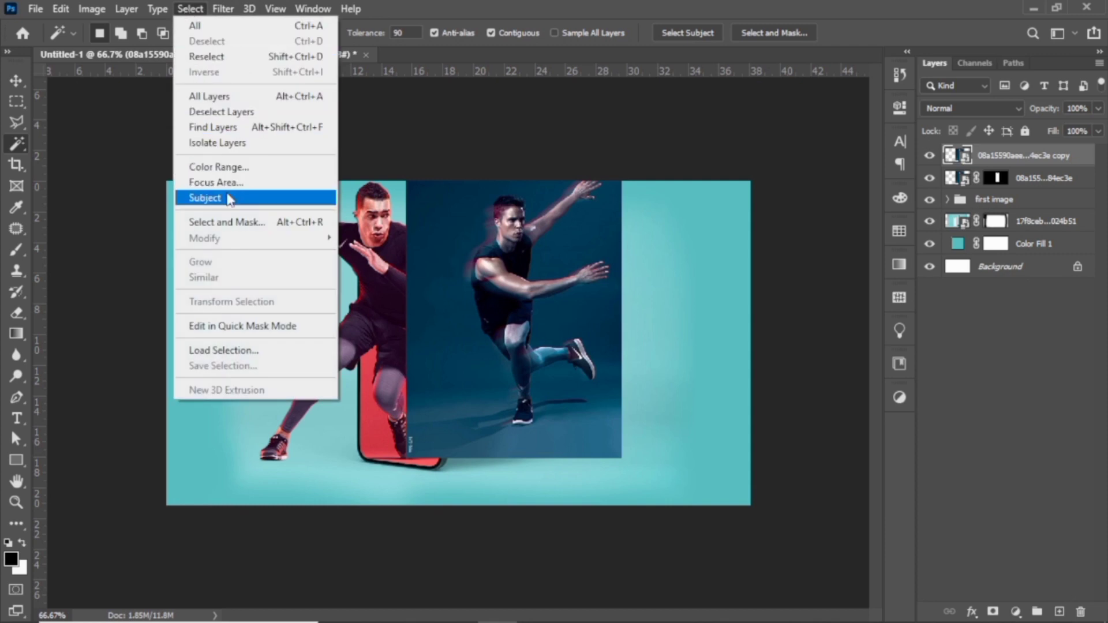
{"action": "left_click", "coordinate": [226, 196]}
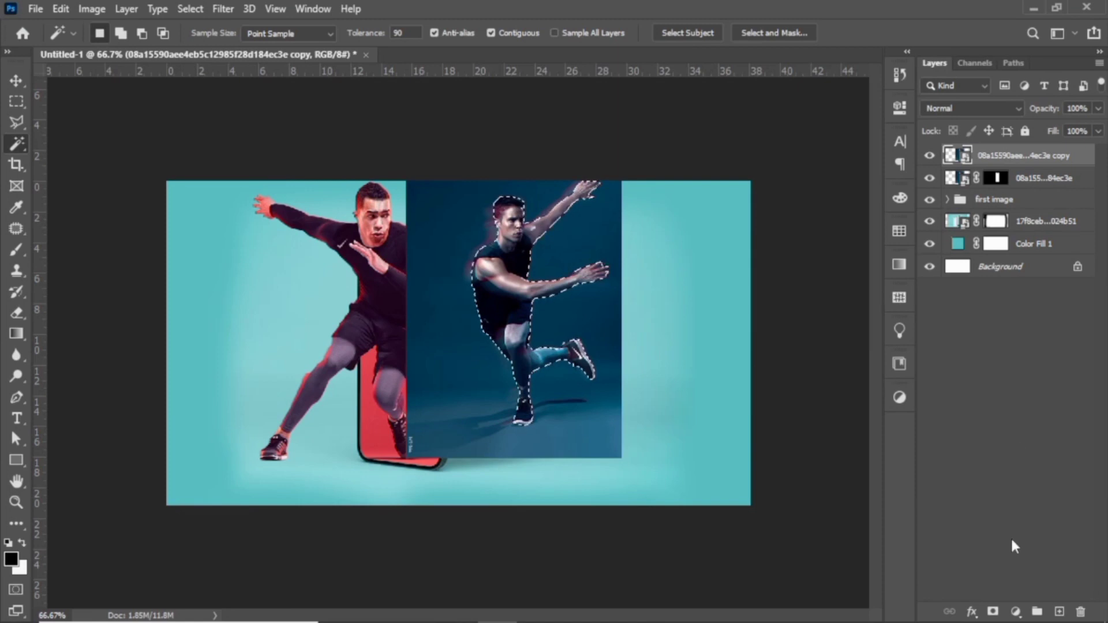
{"action": "left_click", "coordinate": [993, 611]}
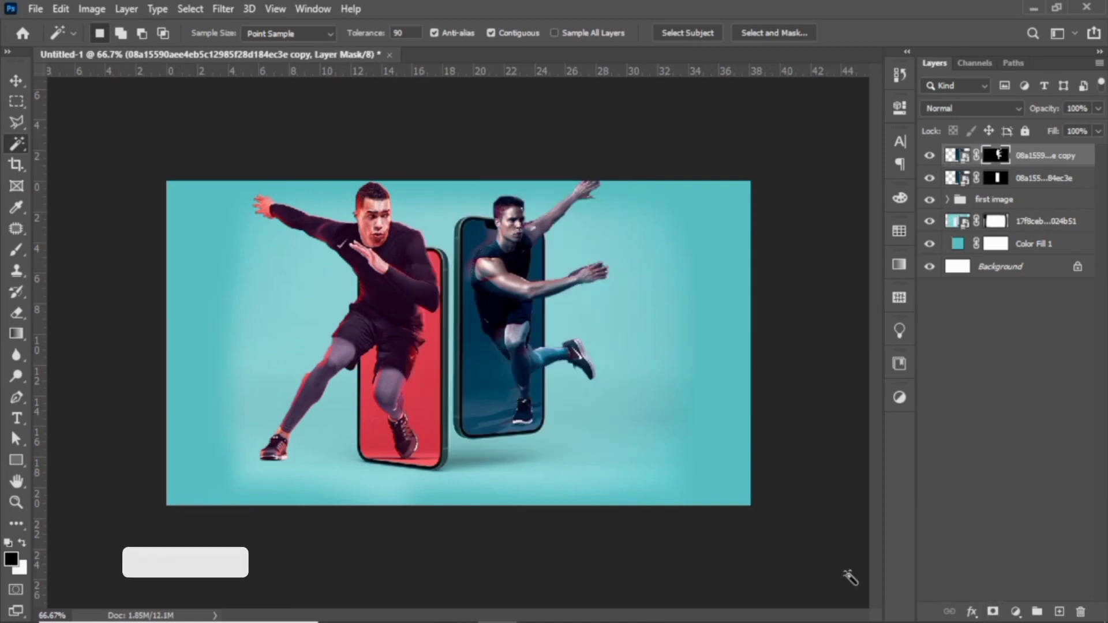